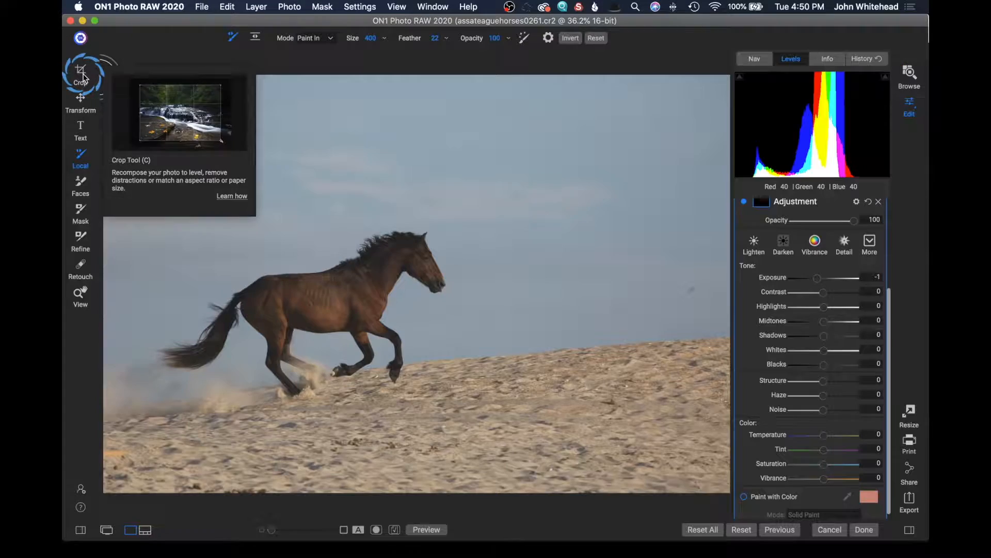
# Crop the horse photo freeform to about 5483 x 2889 pixels and move the image down within the crop frame.
pyautogui.click(82, 74)
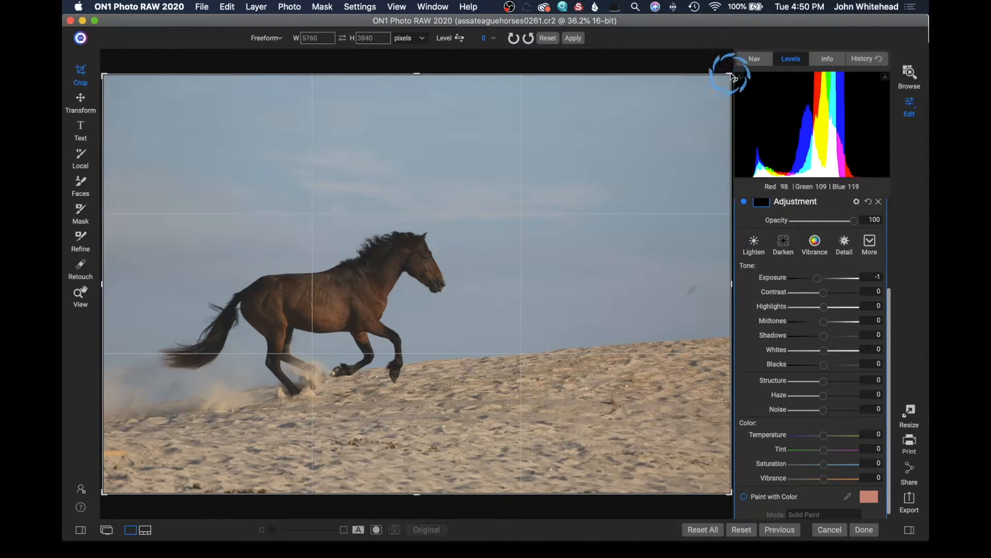
pyautogui.moveTo(711, 98)
pyautogui.mouseDown()
pyautogui.moveTo(615, 103)
pyautogui.moveTo(704, 99)
pyautogui.moveTo(693, 148)
pyautogui.moveTo(653, 115)
pyautogui.moveTo(712, 110)
pyautogui.mouseUp()
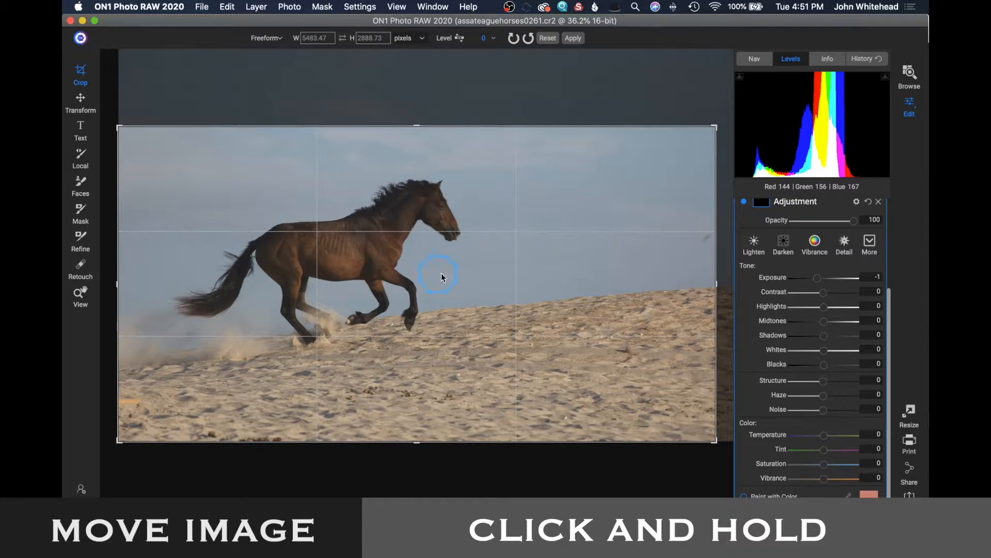
pyautogui.moveTo(447, 281); pyautogui.dragTo(443, 318)
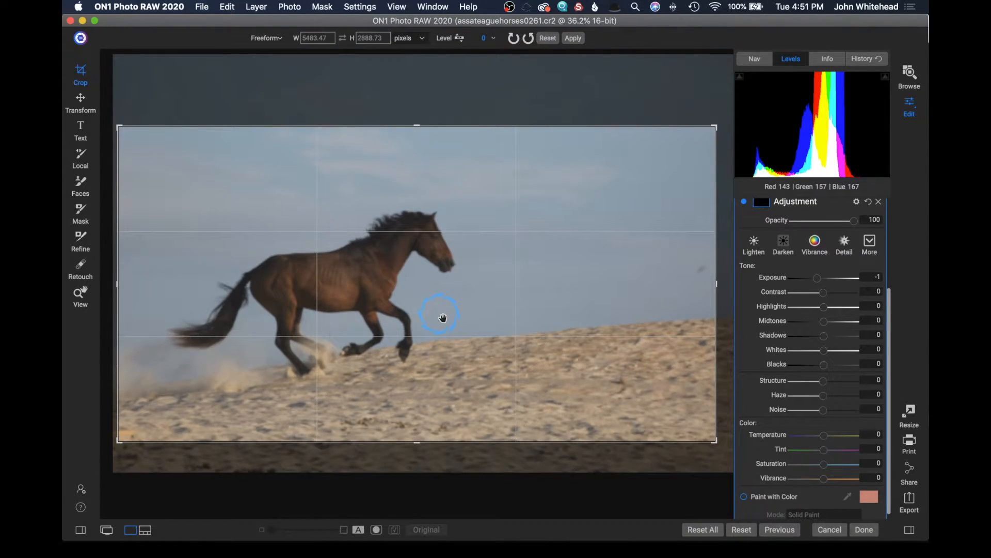
# Try the Original Ratio and 3x4 (6x8) aspect ratios for the crop.
pyautogui.click(278, 41)
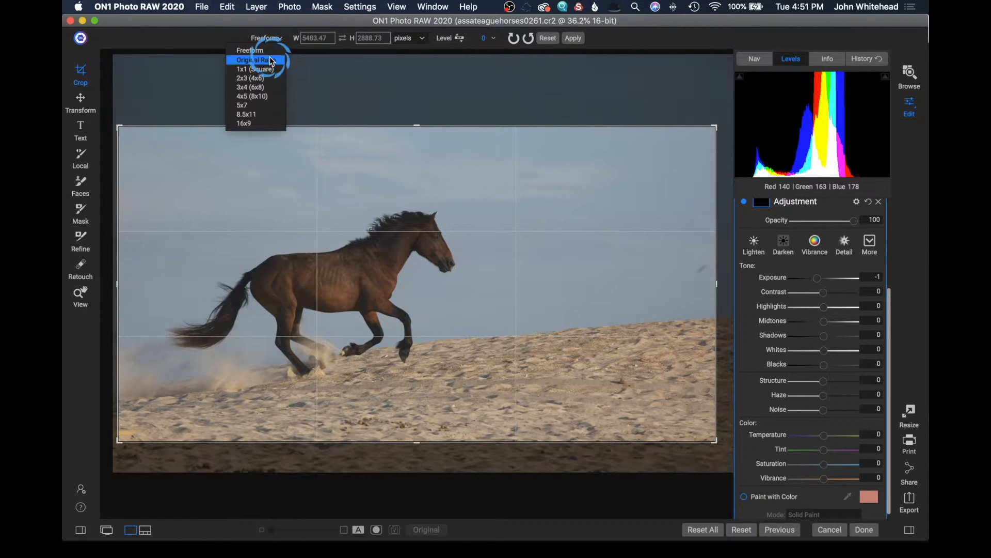
pyautogui.click(271, 60)
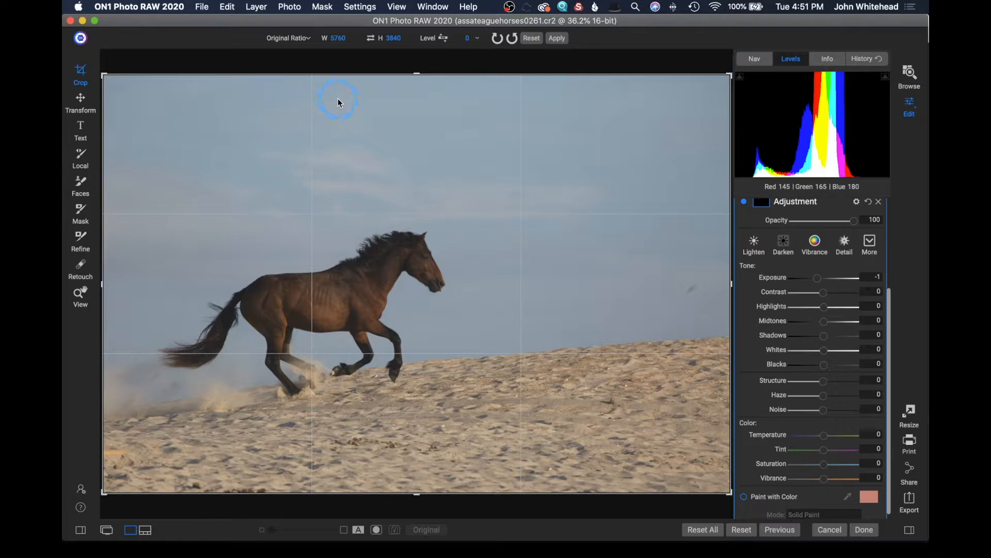
pyautogui.click(311, 36)
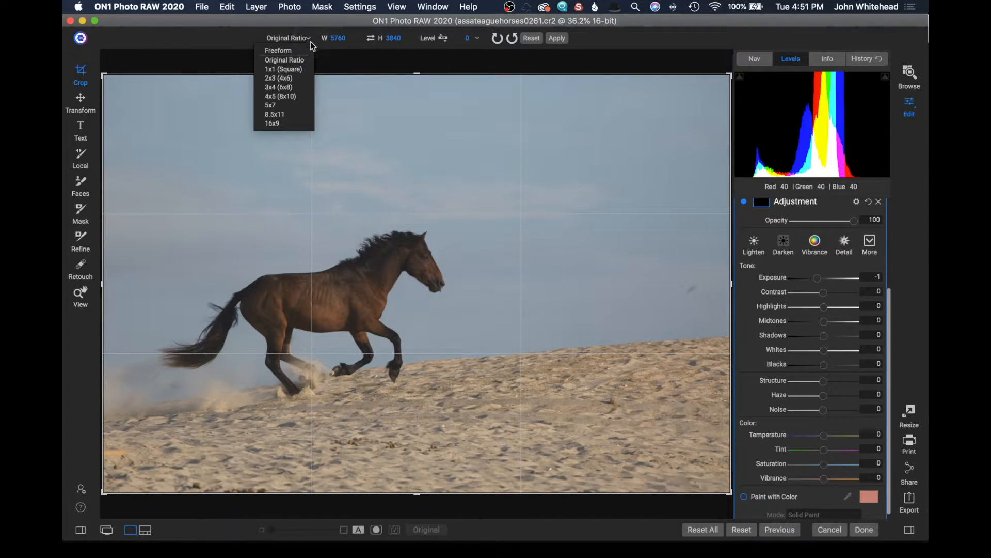
pyautogui.click(295, 87)
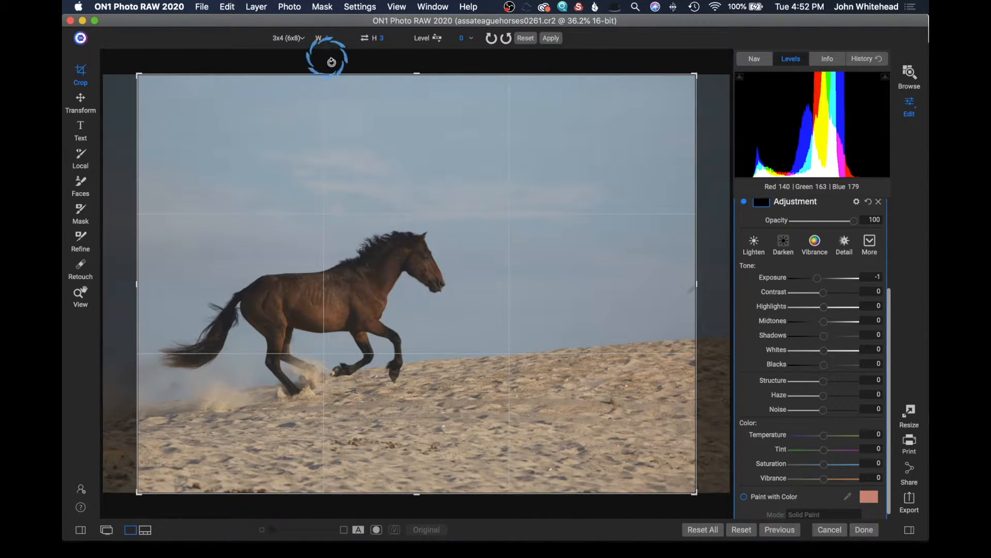
# Set the crop's height ratio to 2 for a custom 4 by 2 proportion.
pyautogui.click(388, 39)
pyautogui.click(390, 40)
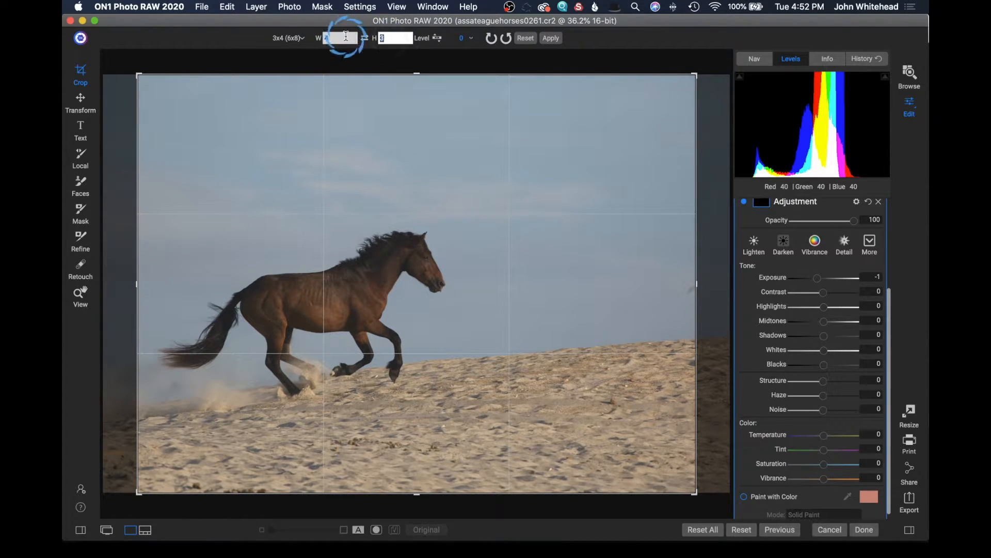
pyautogui.click(355, 97)
pyautogui.click(388, 44)
pyautogui.click(388, 41)
pyautogui.click(387, 40)
pyautogui.moveTo(387, 40); pyautogui.dragTo(359, 38)
pyautogui.write('2')
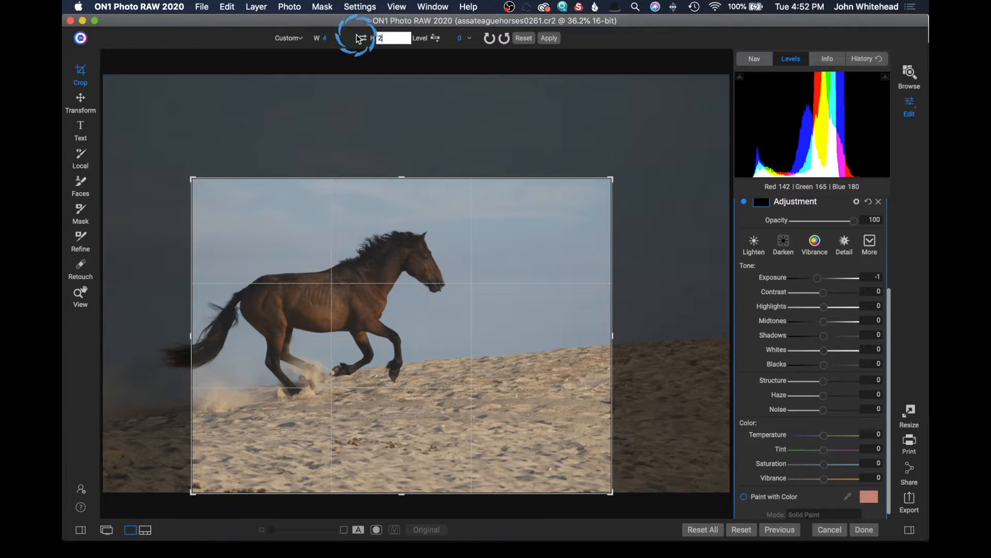
pyautogui.press('Return')
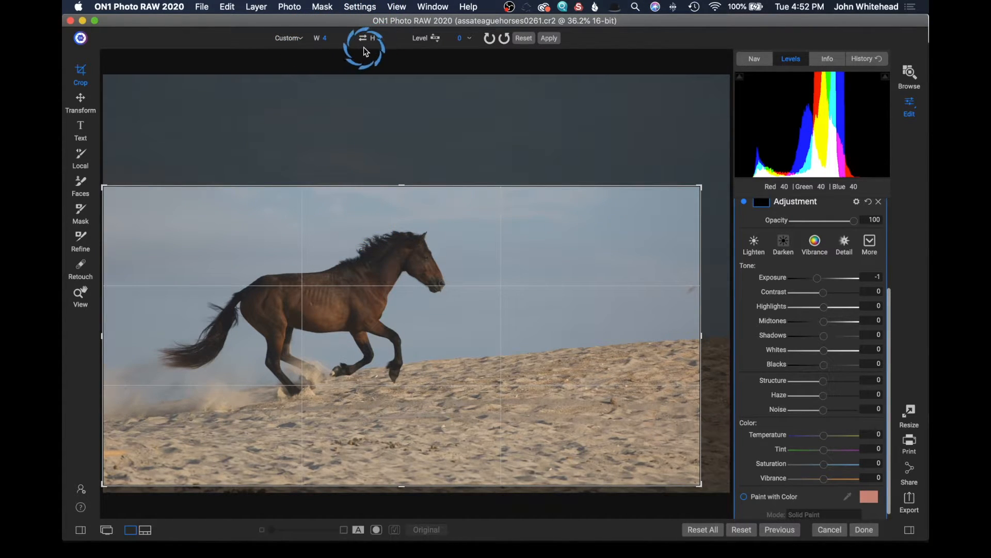
# Try a 4x5 (8x10) crop levelled along the sand ridge, and reset the crop.
pyautogui.click(289, 38)
pyautogui.click(287, 97)
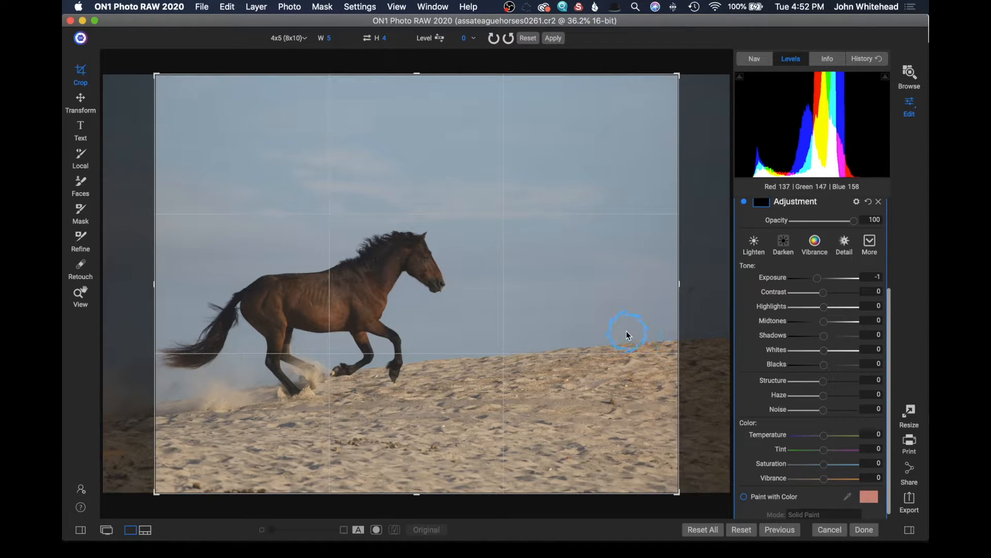
pyautogui.click(442, 38)
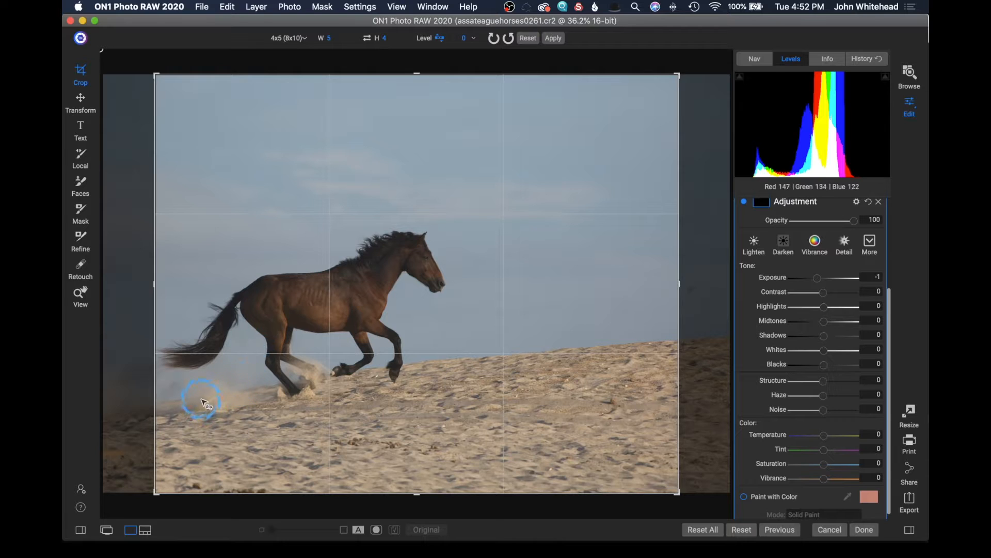
pyautogui.moveTo(201, 398); pyautogui.dragTo(639, 347)
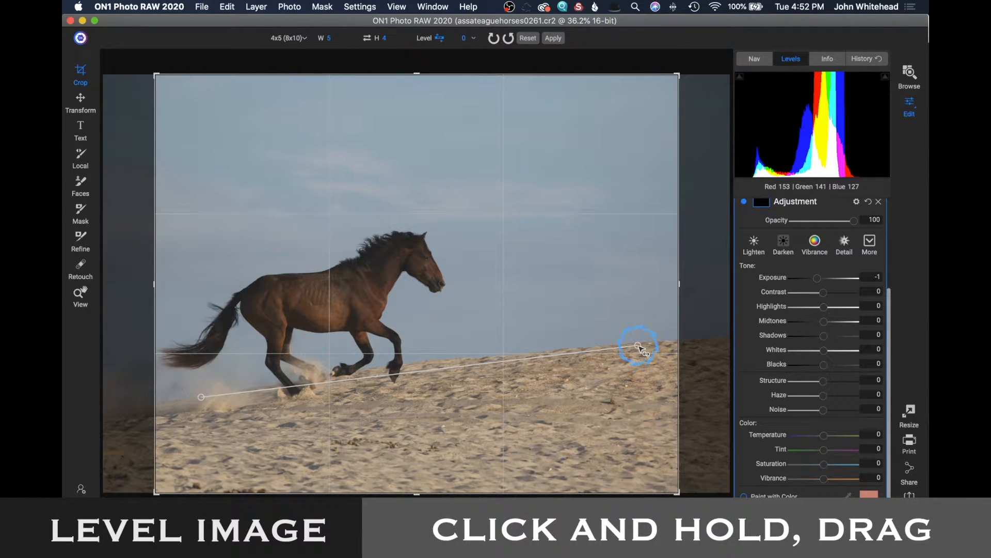
pyautogui.moveTo(639, 347); pyautogui.dragTo(637, 345)
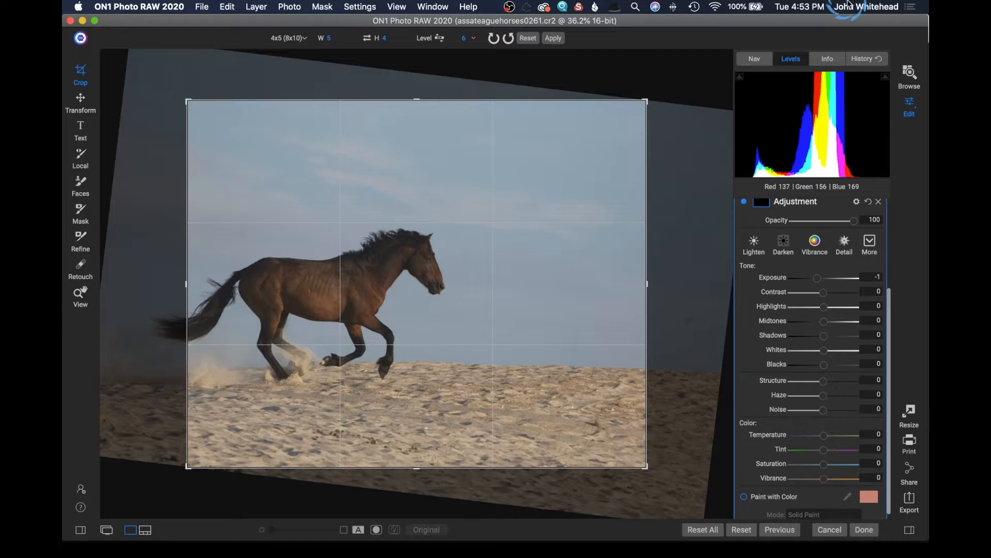
pyautogui.click(527, 37)
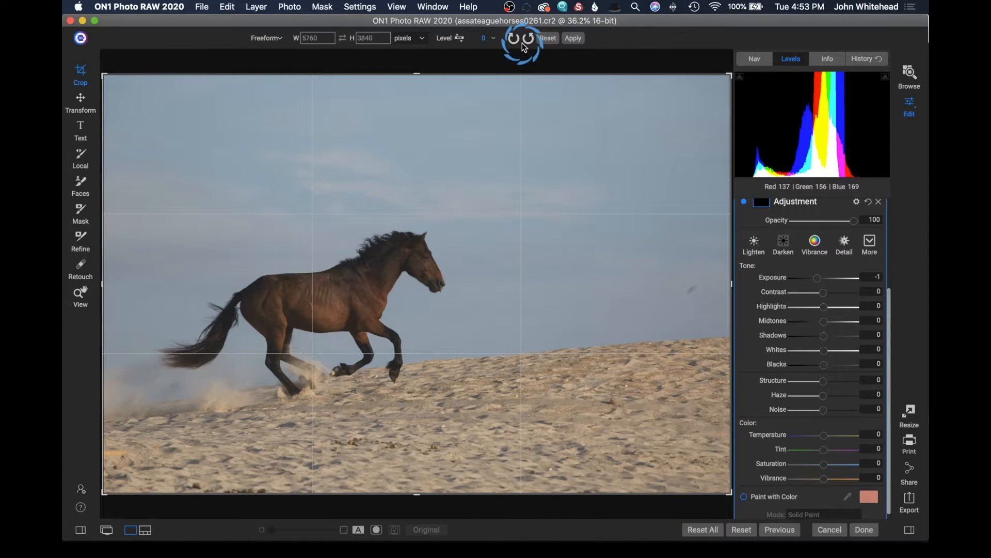
# Crop the photo freeform to about 5213 x 3332 pixels, shift the image slightly down in the frame, and apply the crop.
pyautogui.click(484, 40)
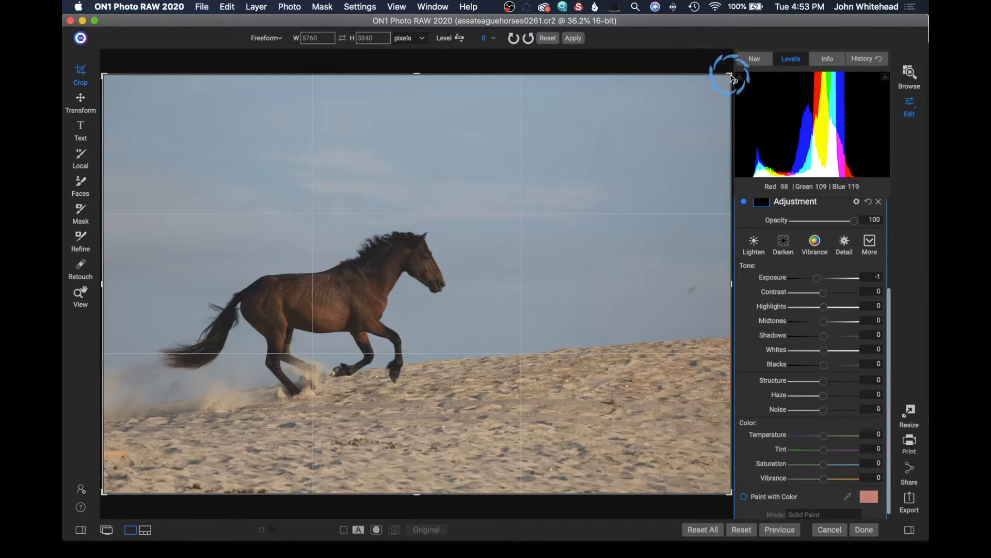
pyautogui.moveTo(730, 76); pyautogui.dragTo(699, 100)
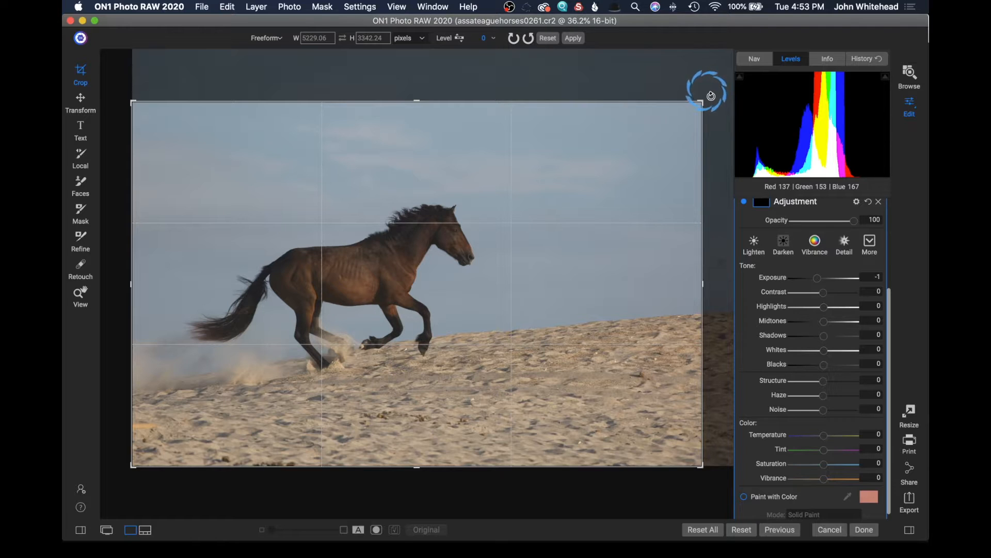
pyautogui.moveTo(711, 96)
pyautogui.mouseDown()
pyautogui.moveTo(695, 84)
pyautogui.moveTo(717, 117)
pyautogui.moveTo(707, 98)
pyautogui.mouseUp()
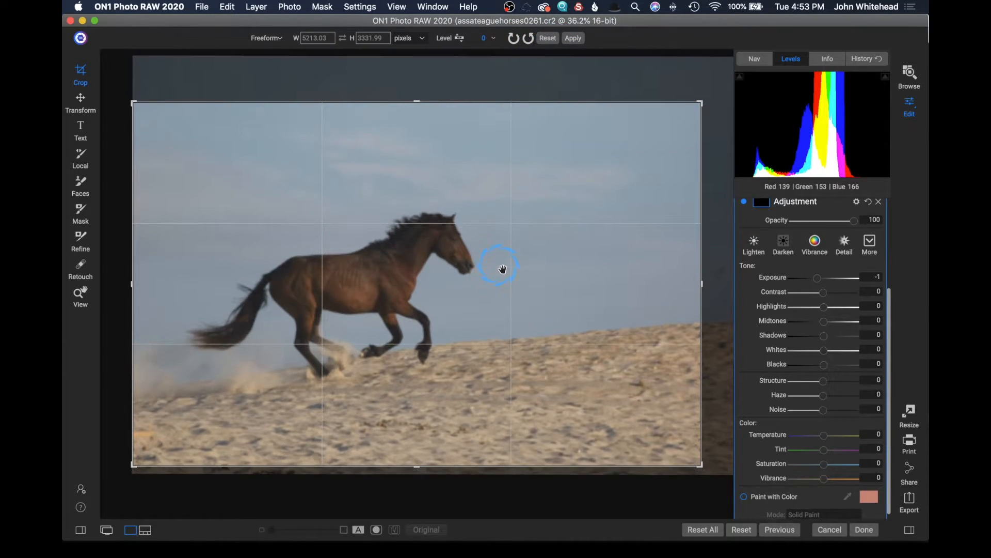
pyautogui.click(573, 35)
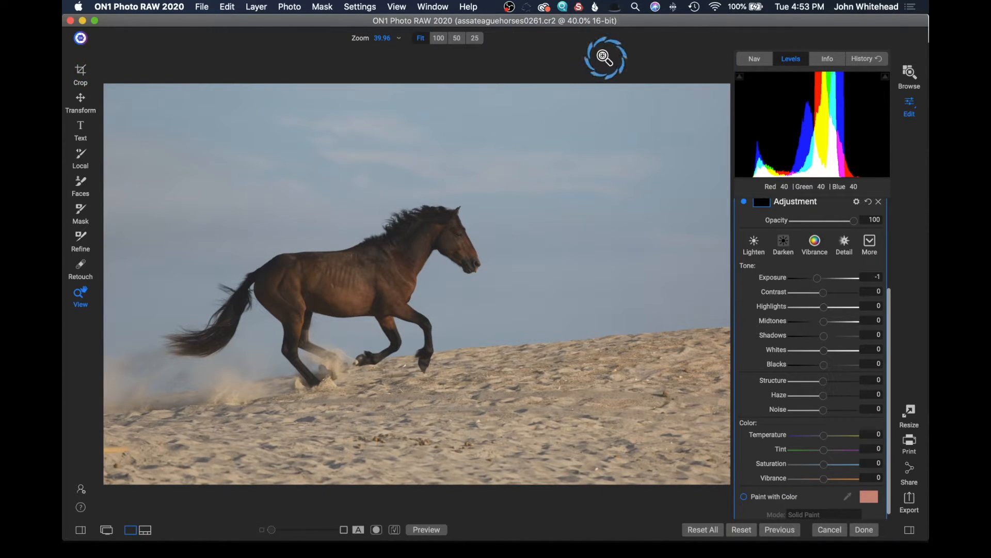
# Scale the photo to 50 with the Transform tool.
pyautogui.click(85, 105)
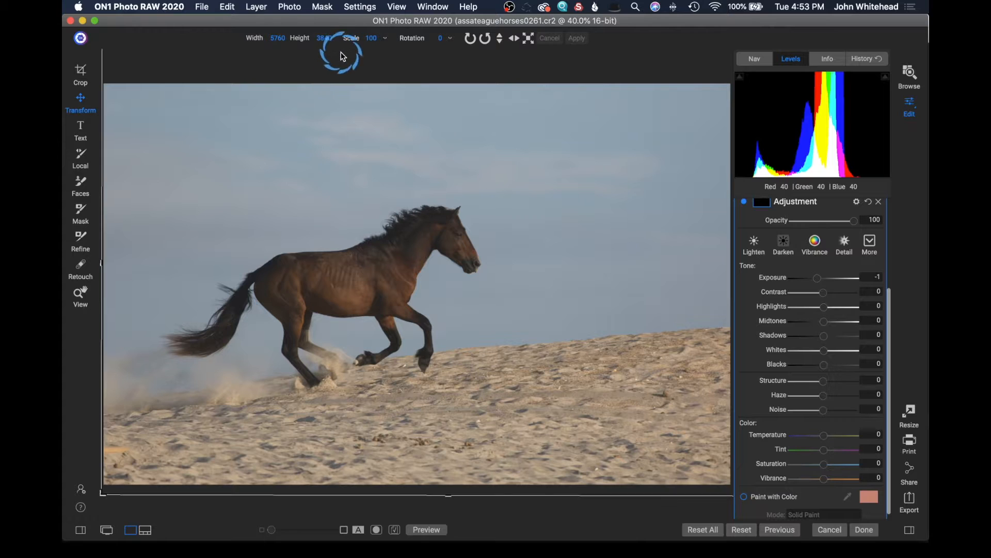
pyautogui.click(372, 39)
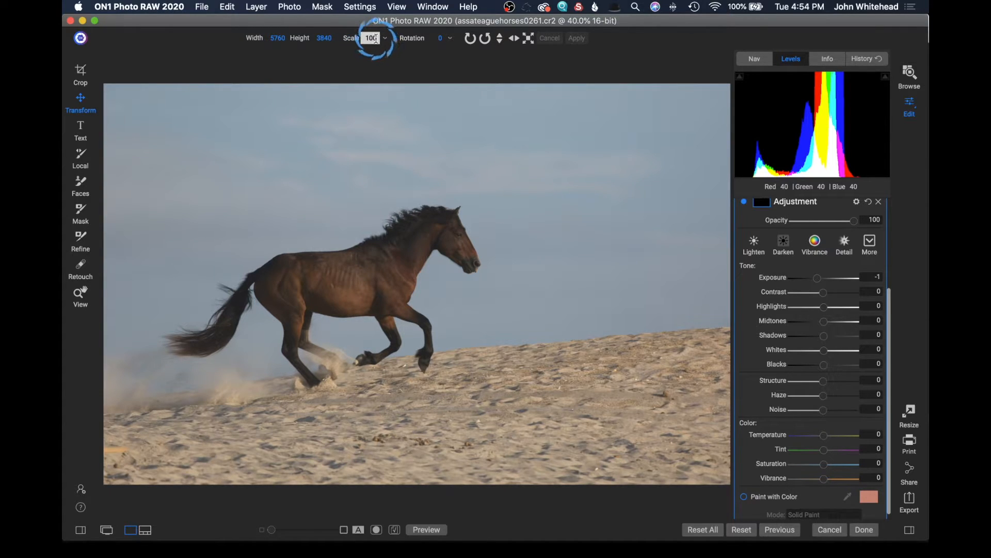
pyautogui.write('50')
pyautogui.press('Return')
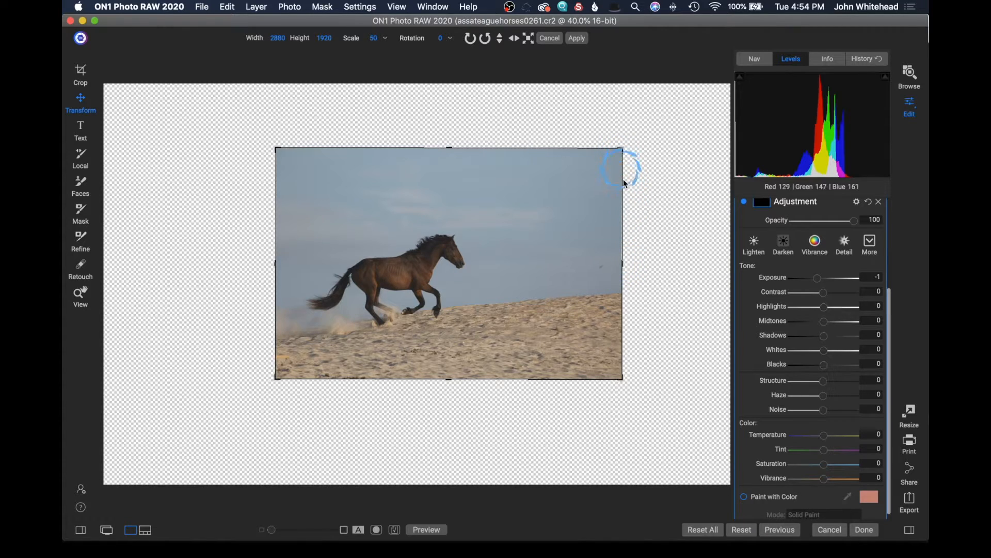
# Squeeze the scaled photo to about 2384 pixels wide, and cancel the transform.
pyautogui.moveTo(620, 269); pyautogui.dragTo(565, 268)
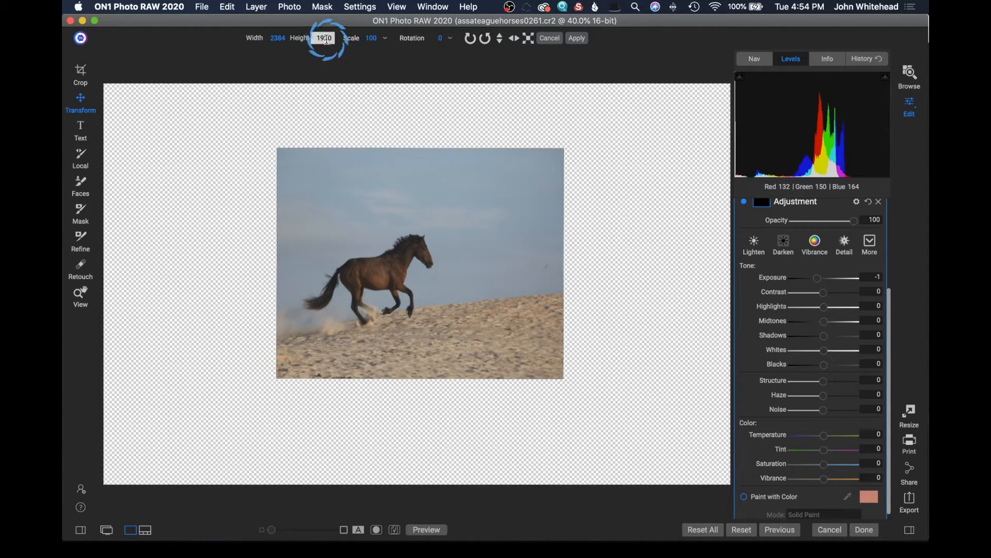
pyautogui.click(378, 40)
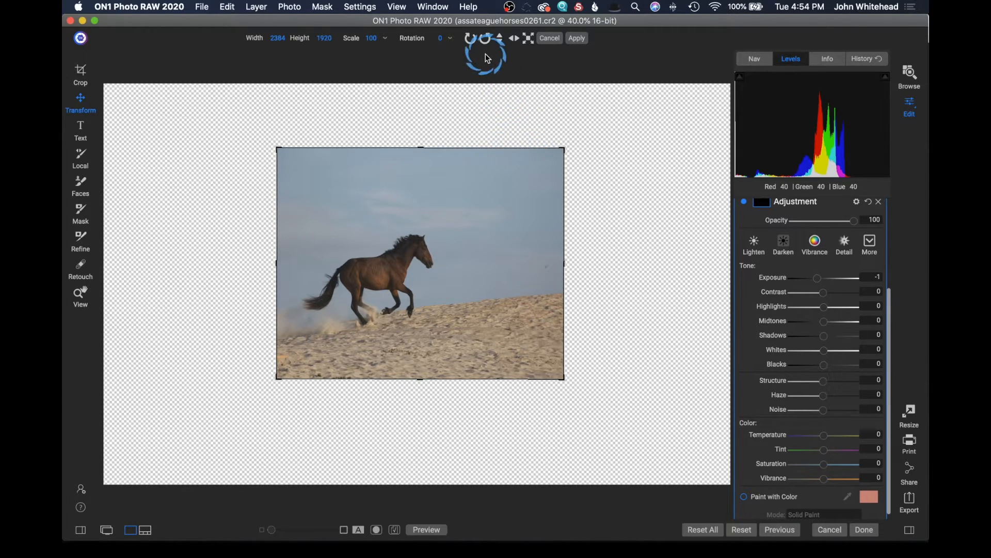
pyautogui.click(437, 36)
pyautogui.press('Escape')
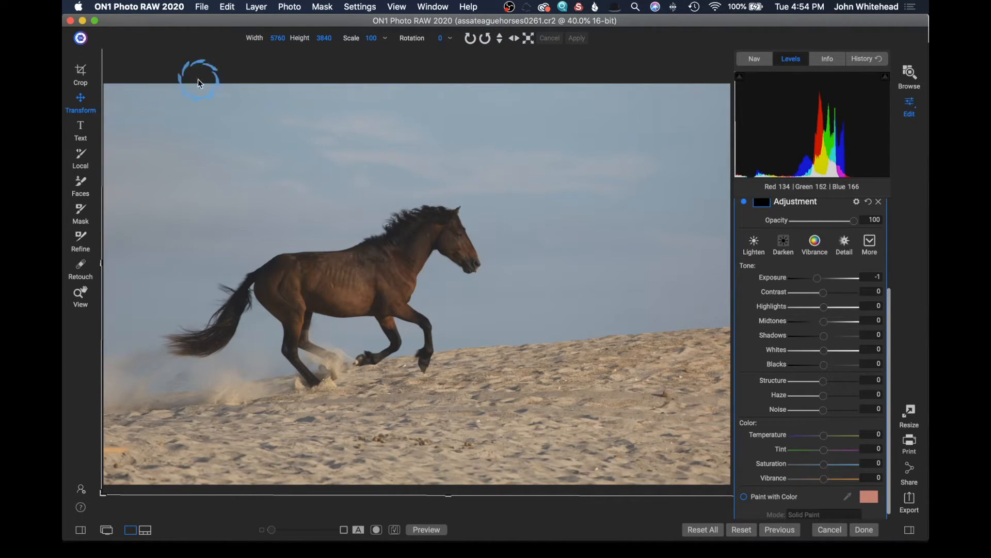
# Try flipping the photo vertically and horizontally, and cancel the transform.
pyautogui.click(500, 40)
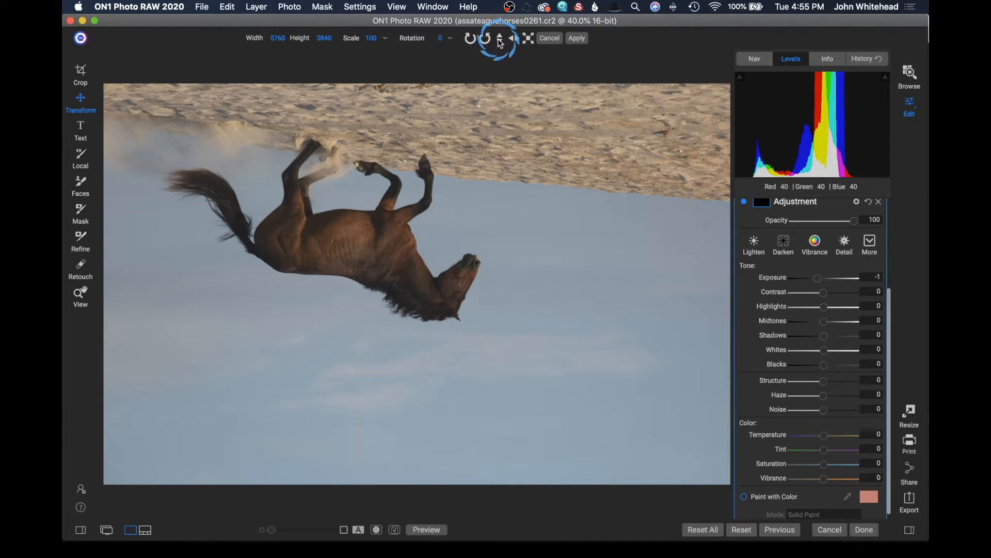
pyautogui.click(516, 37)
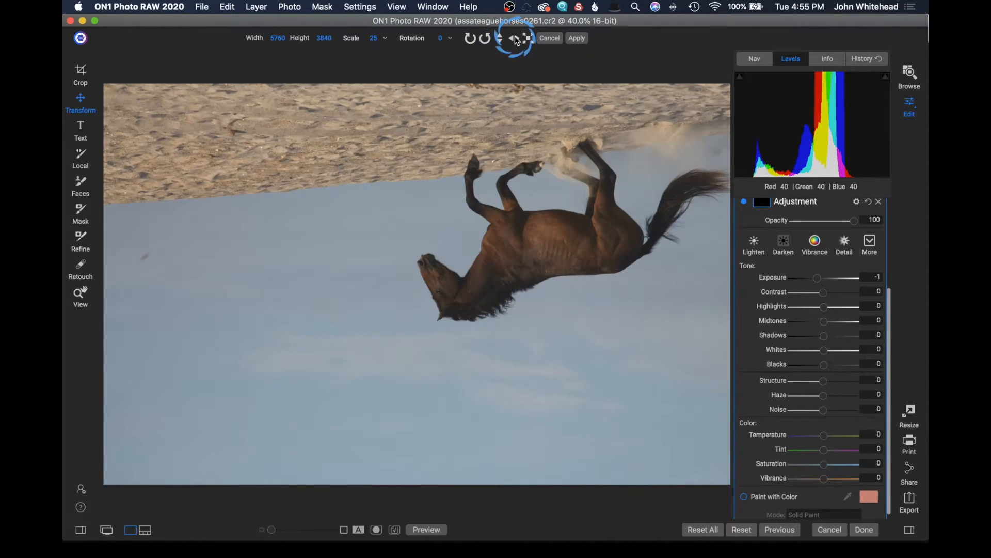
pyautogui.click(497, 44)
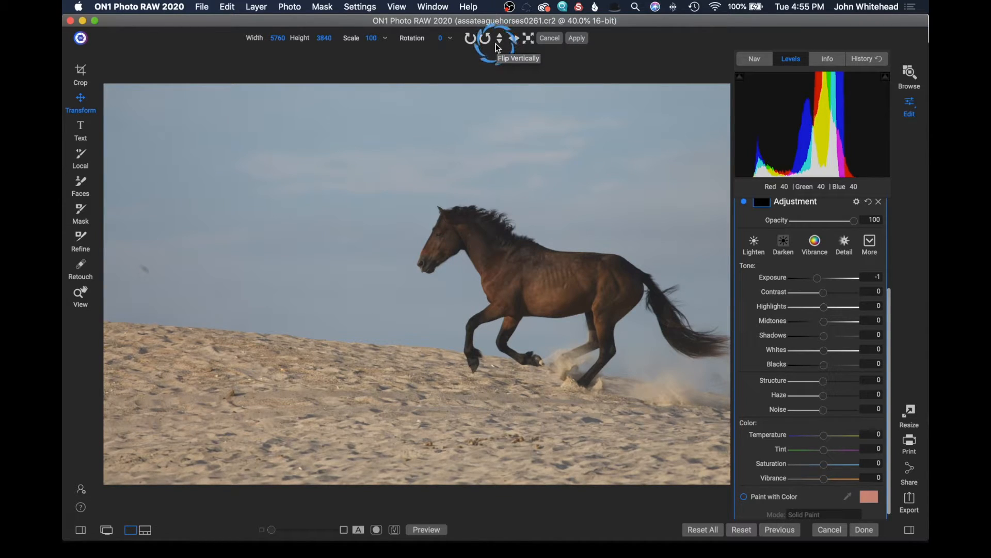
pyautogui.click(526, 40)
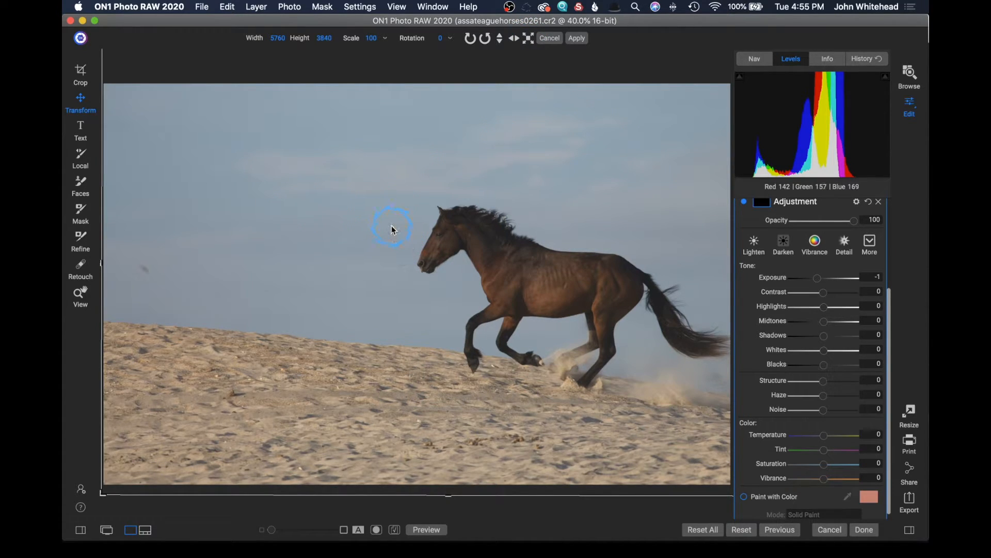
pyautogui.click(520, 32)
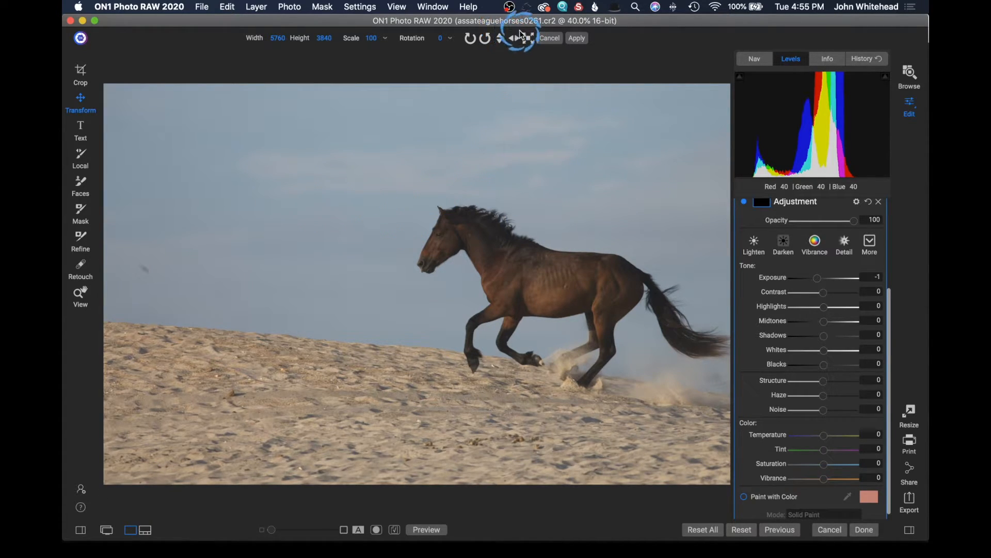
pyautogui.click(548, 39)
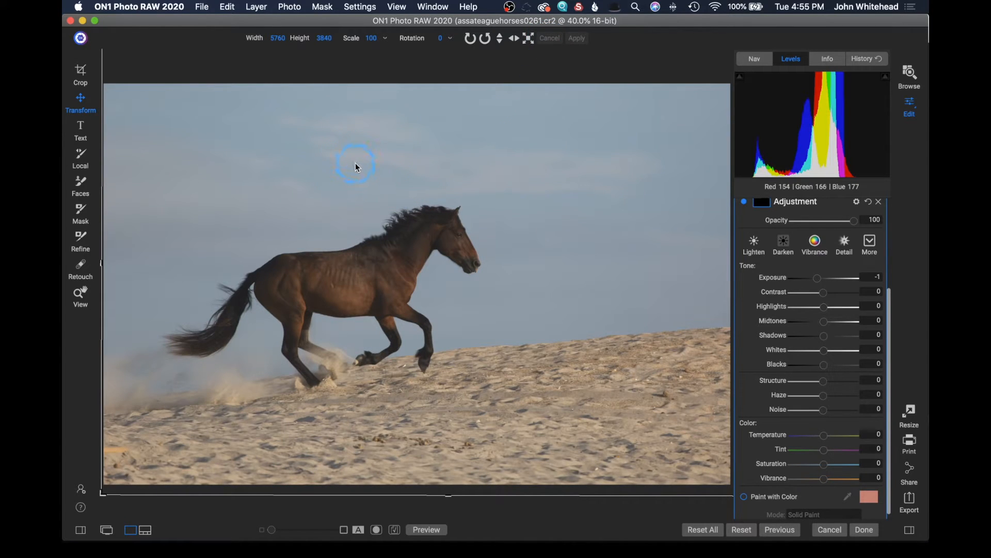
# Add the text HORSE over the photo near the horse's front legs.
pyautogui.click(81, 135)
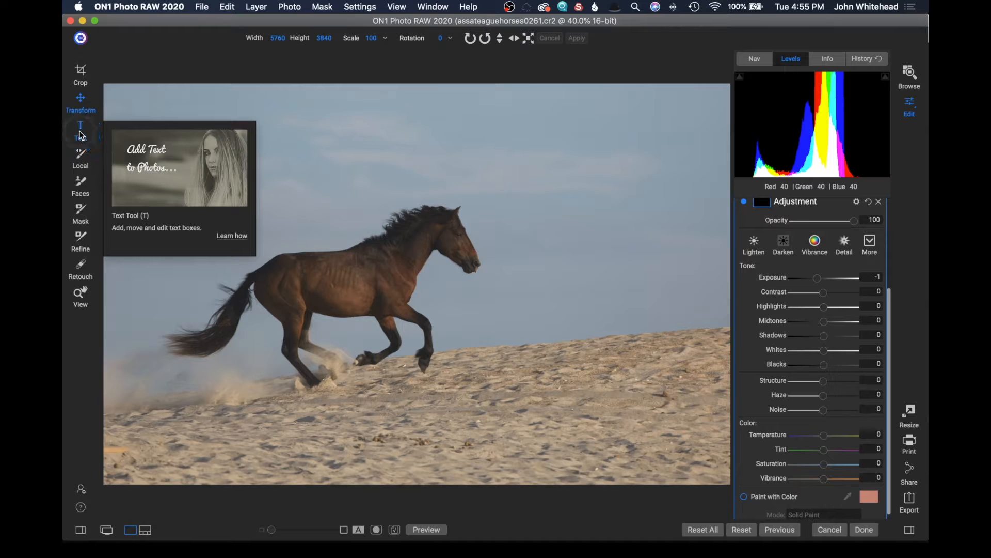
pyautogui.click(472, 319)
pyautogui.click(507, 316)
pyautogui.click(392, 284)
pyautogui.write('hor')
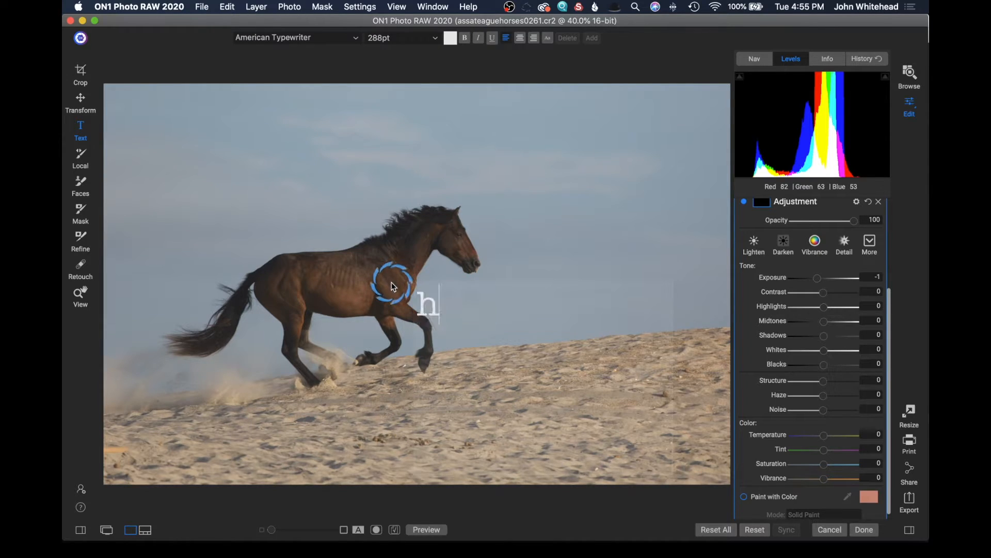
pyautogui.press('BackSpace')
pyautogui.press('BackSpace')
pyautogui.press('BackSpace')
pyautogui.write('HORSE')
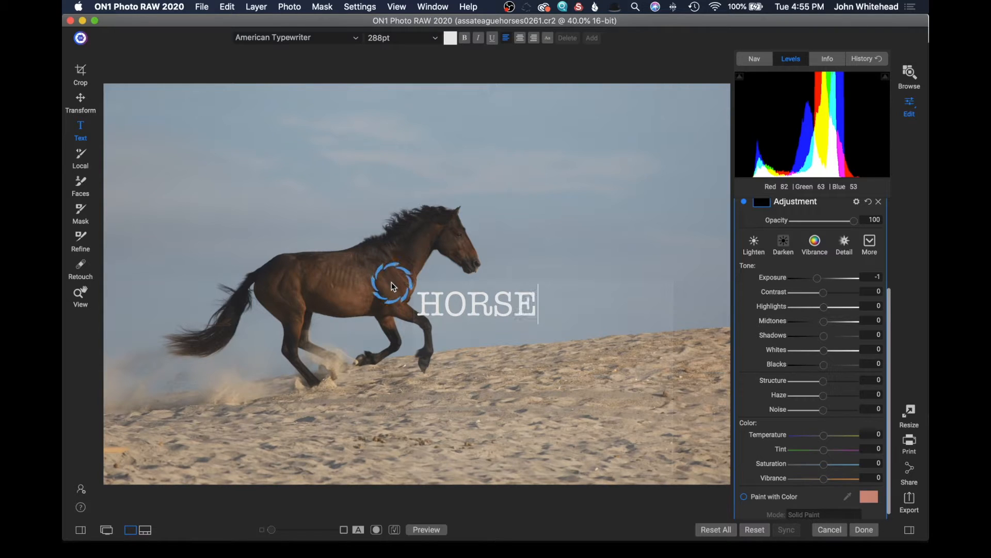
# Select the word HORSE in the caption and change its font to Apple Braille.
pyautogui.click(450, 39)
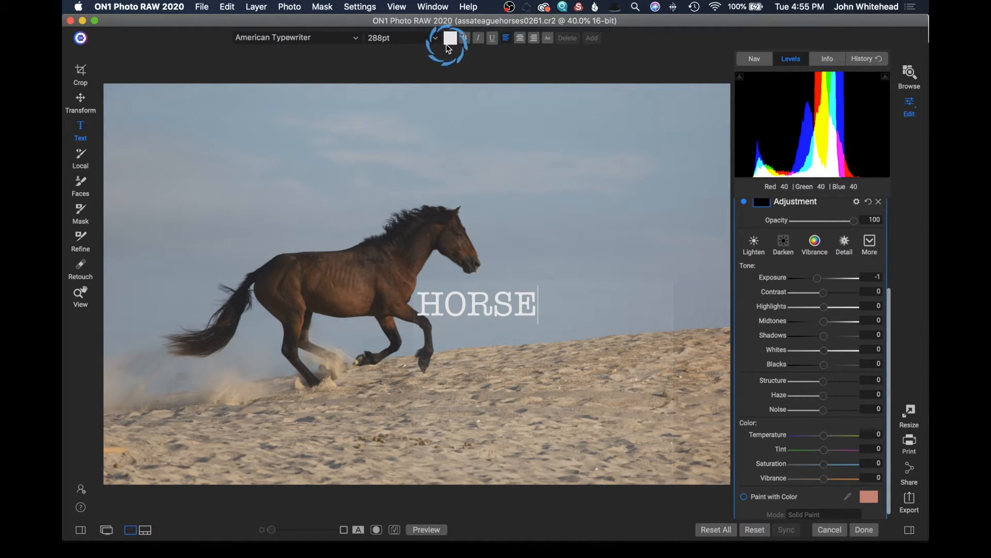
pyautogui.click(336, 42)
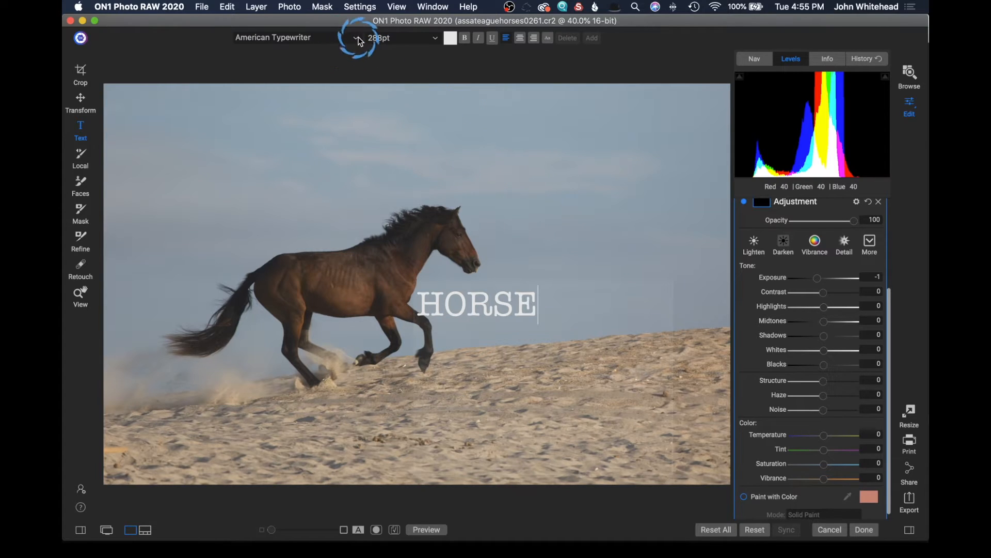
pyautogui.click(299, 66)
pyautogui.click(575, 298)
pyautogui.moveTo(553, 300); pyautogui.dragTo(376, 284)
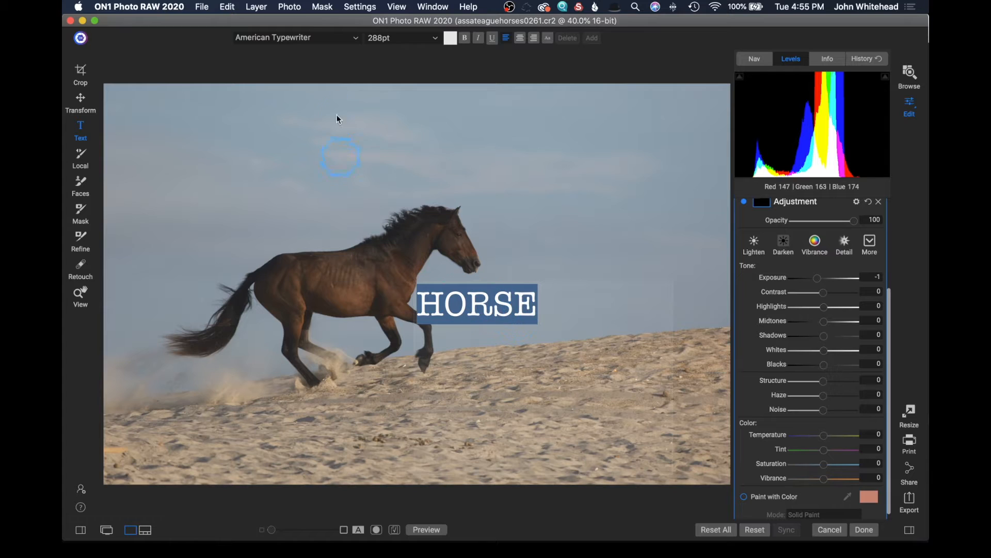
pyautogui.click(356, 40)
pyautogui.moveTo(355, 41); pyautogui.dragTo(333, 107)
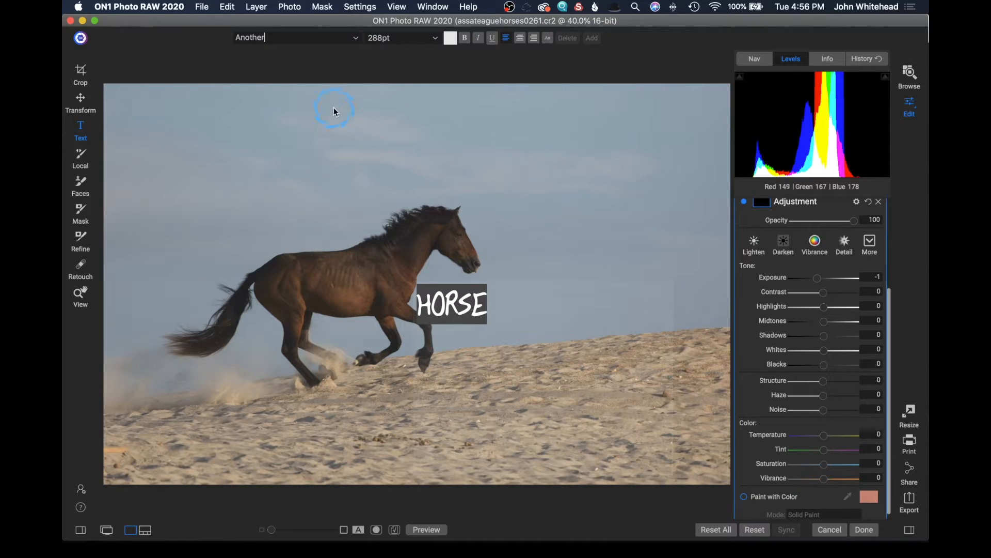
pyautogui.click(358, 39)
pyautogui.click(355, 169)
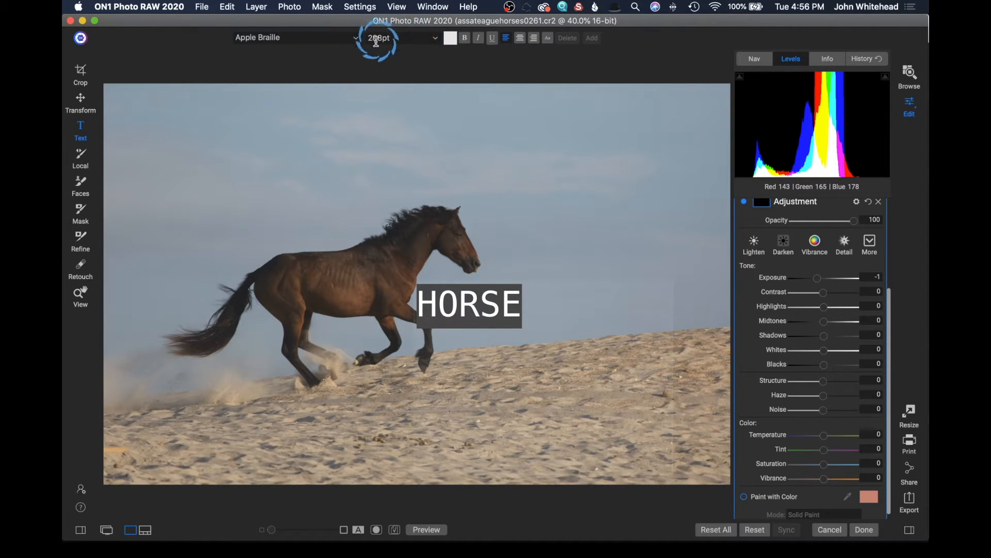
# Try a text size of 144 pt for the caption, and set it back to 288 pt.
pyautogui.click(438, 37)
pyautogui.click(412, 109)
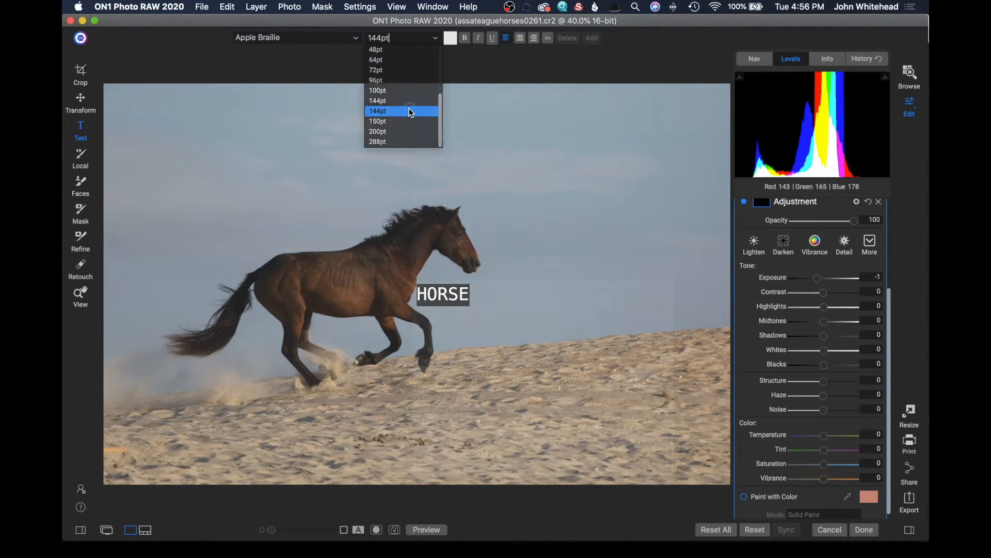
pyautogui.click(435, 39)
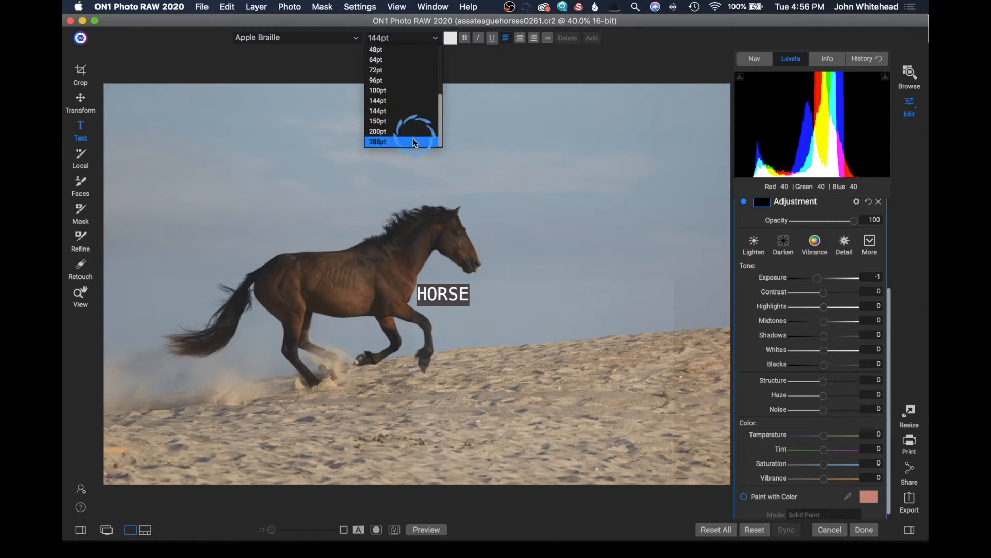
pyautogui.click(413, 141)
# Open the text colour picker and set the caption's colour to the Midnight pencil.
pyautogui.click(444, 35)
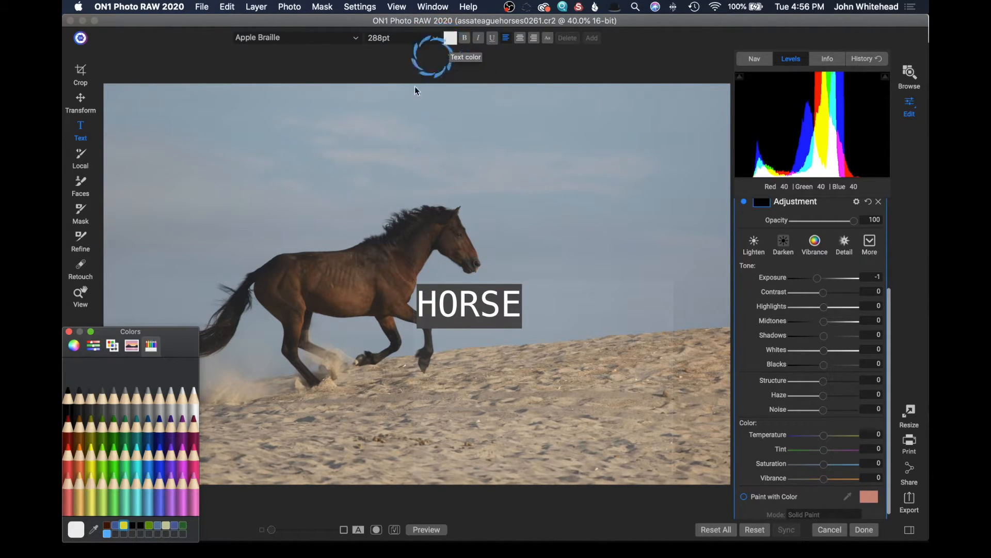
pyautogui.click(190, 405)
pyautogui.click(161, 421)
pyautogui.click(485, 21)
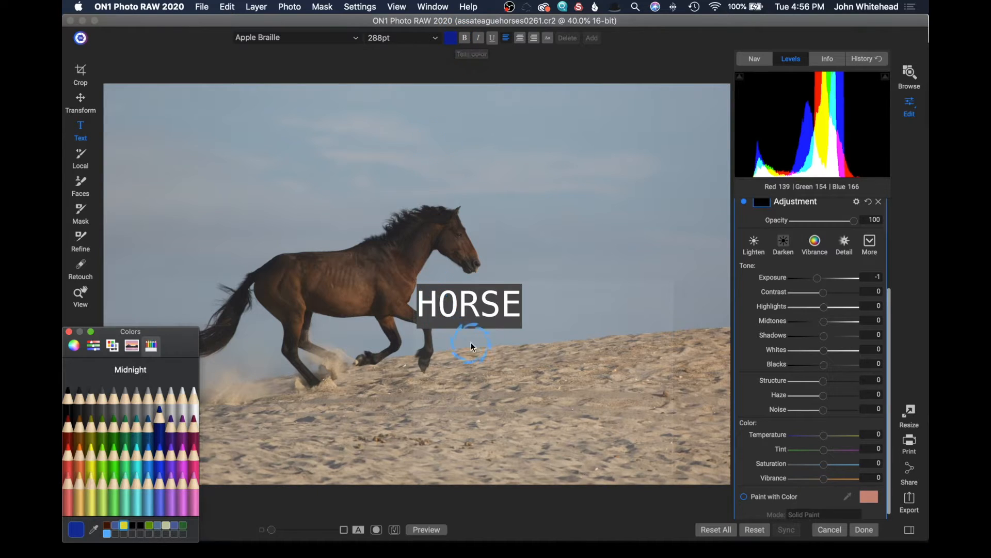
pyautogui.click(470, 93)
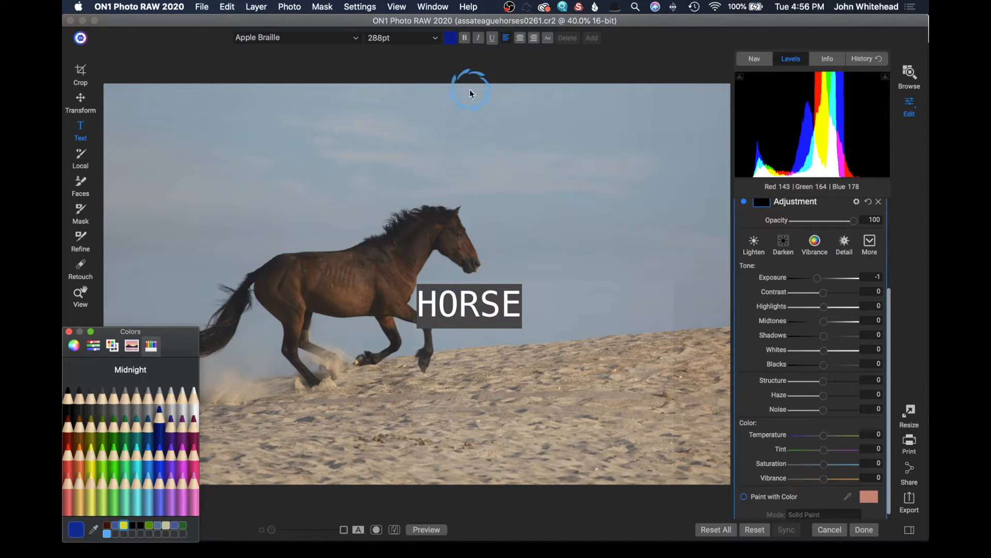
# Try a bright green and a darker green from the Spectrum palette as the text colour.
pyautogui.click(137, 349)
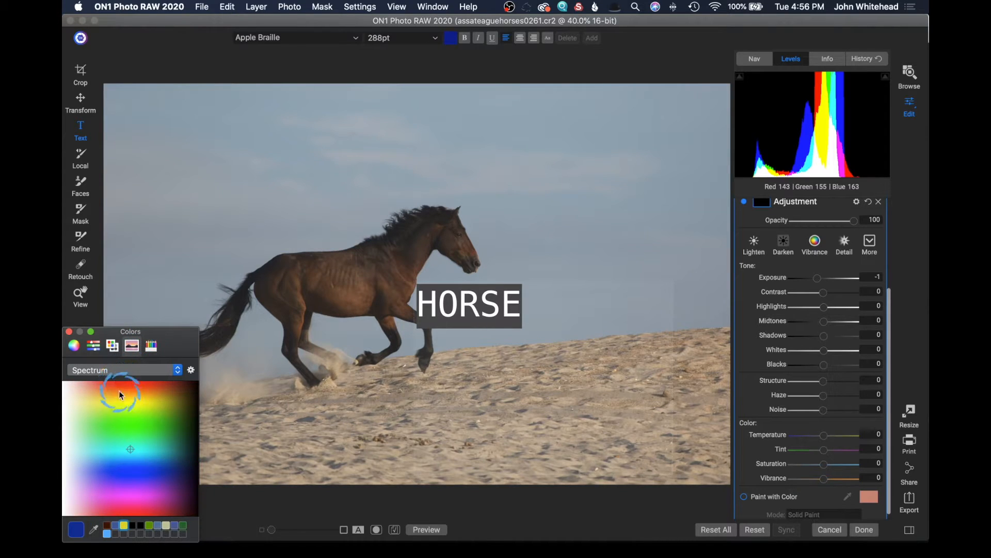
pyautogui.click(124, 426)
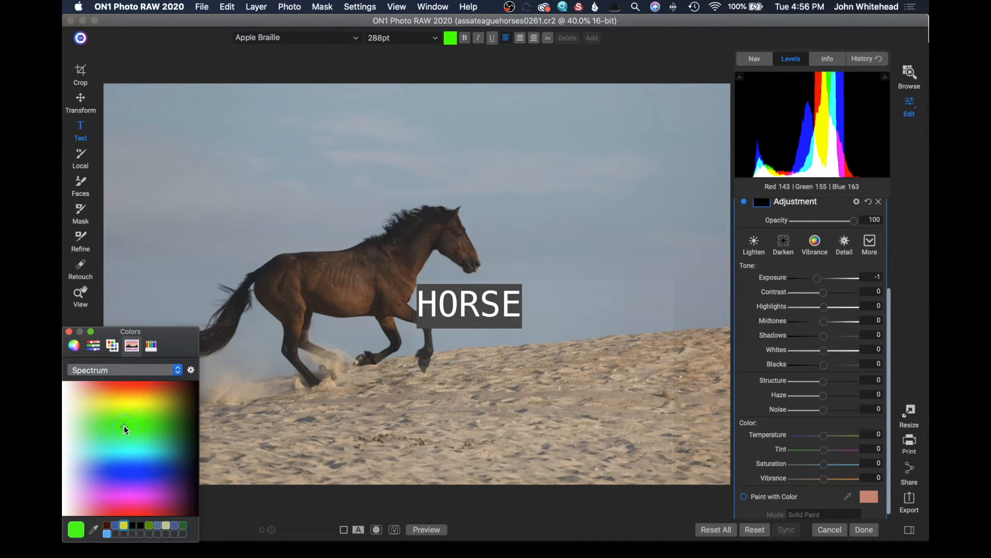
pyautogui.click(159, 426)
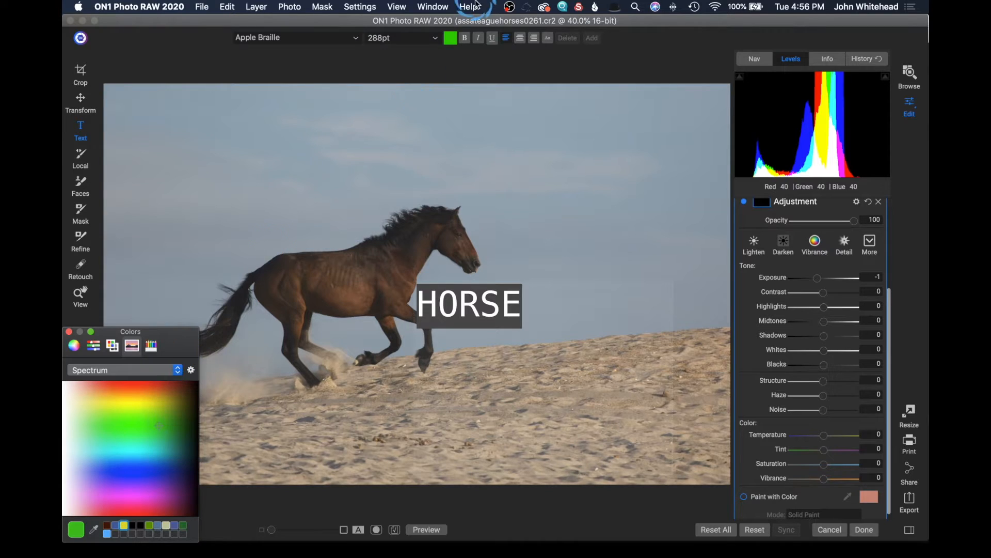
# Try Purple from the Apple palette as the text colour, and sample a sand colour from the photo instead.
pyautogui.click(112, 345)
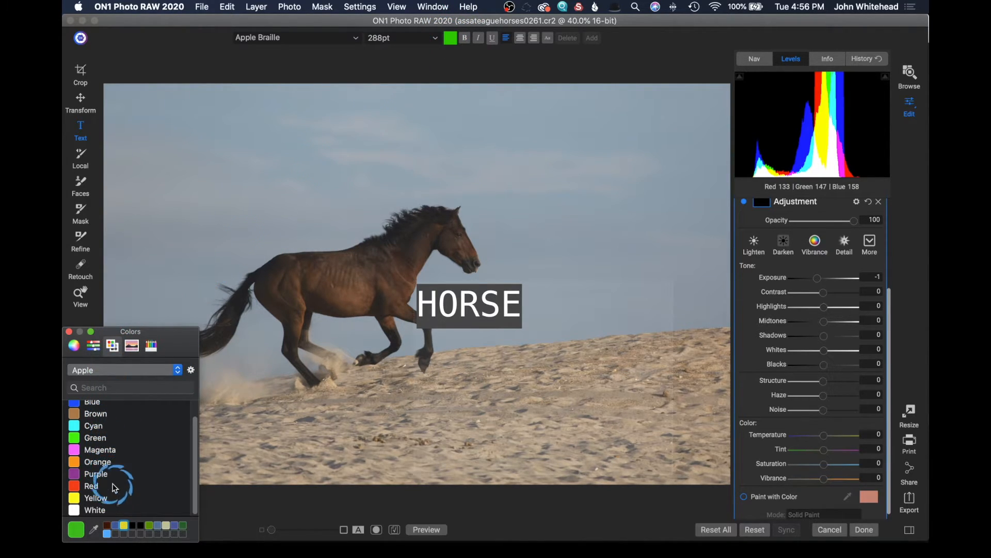
pyautogui.click(75, 474)
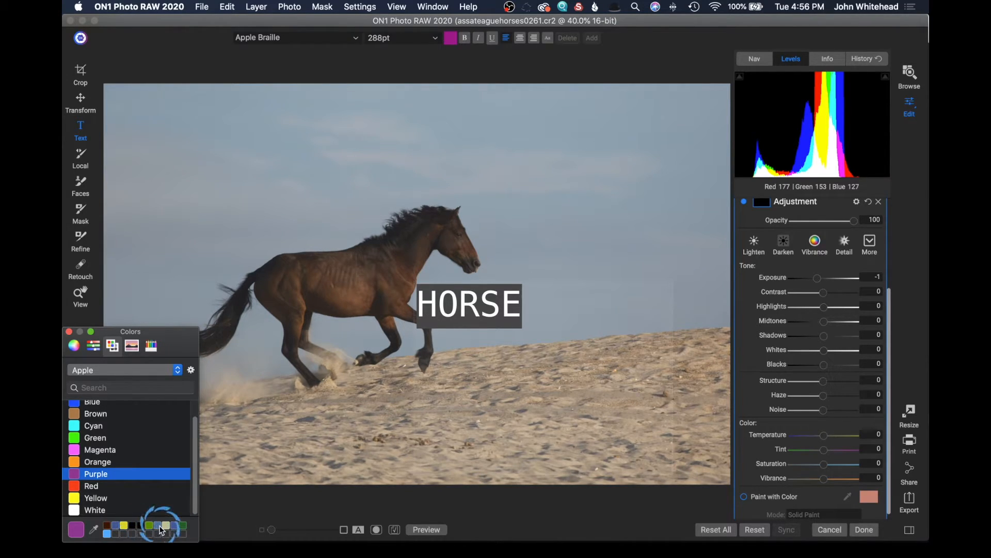
pyautogui.click(94, 530)
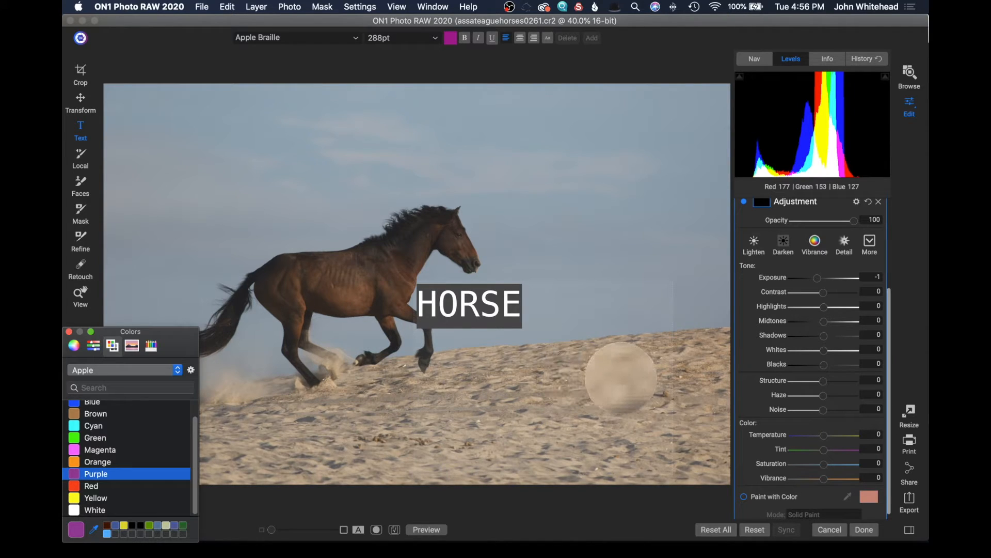
pyautogui.click(621, 377)
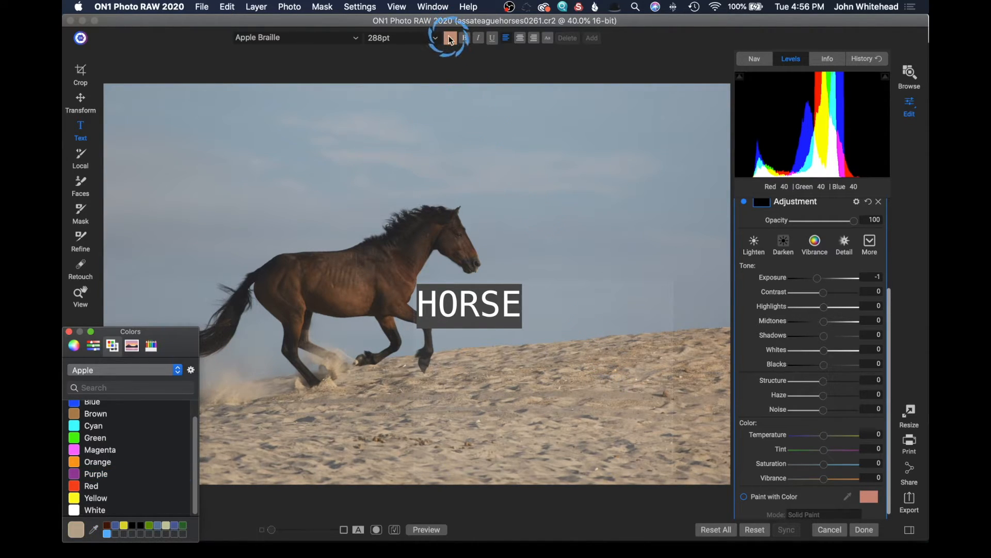
# Look over the RGB sliders and the other available slider modes in the colour picker.
pyautogui.click(89, 348)
pyautogui.moveTo(103, 423); pyautogui.dragTo(124, 425)
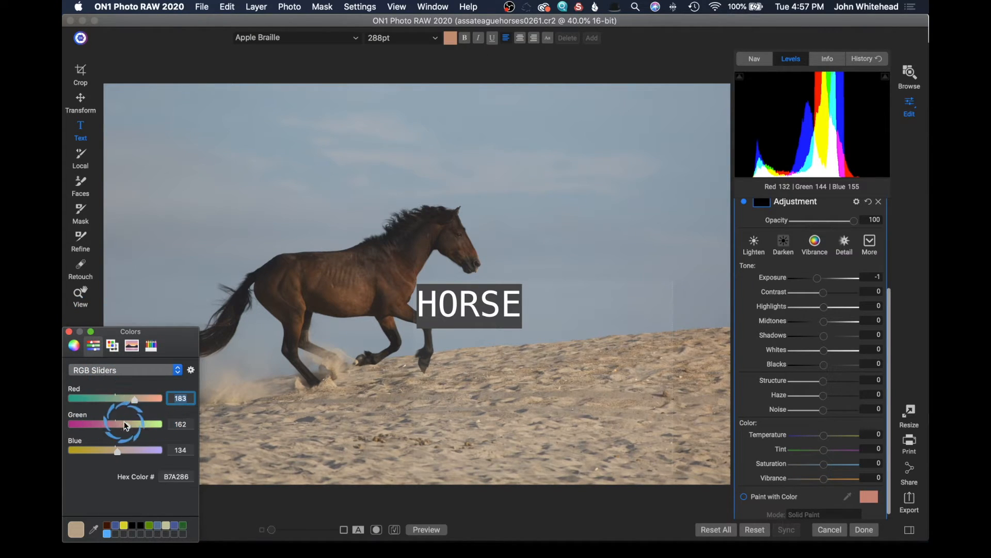
pyautogui.click(125, 371)
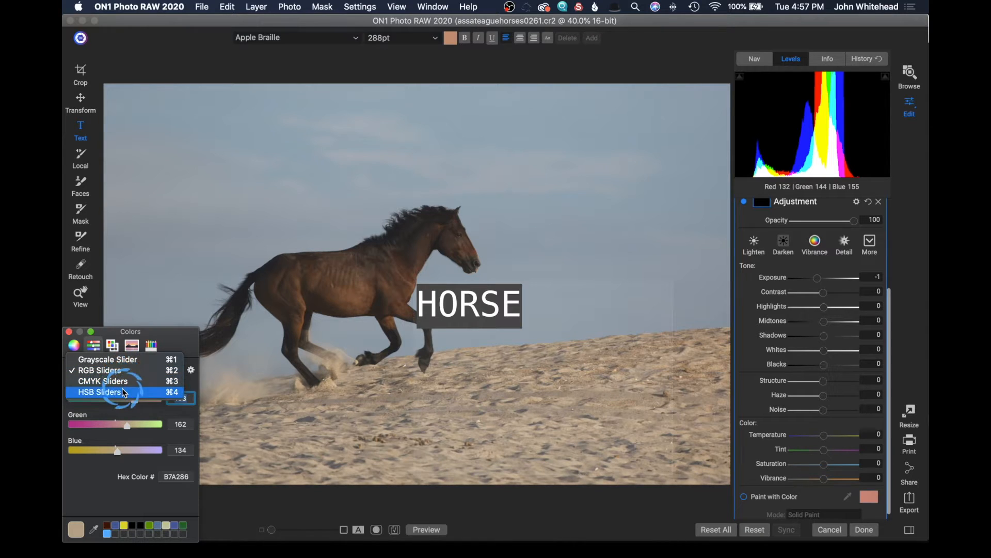
pyautogui.click(93, 349)
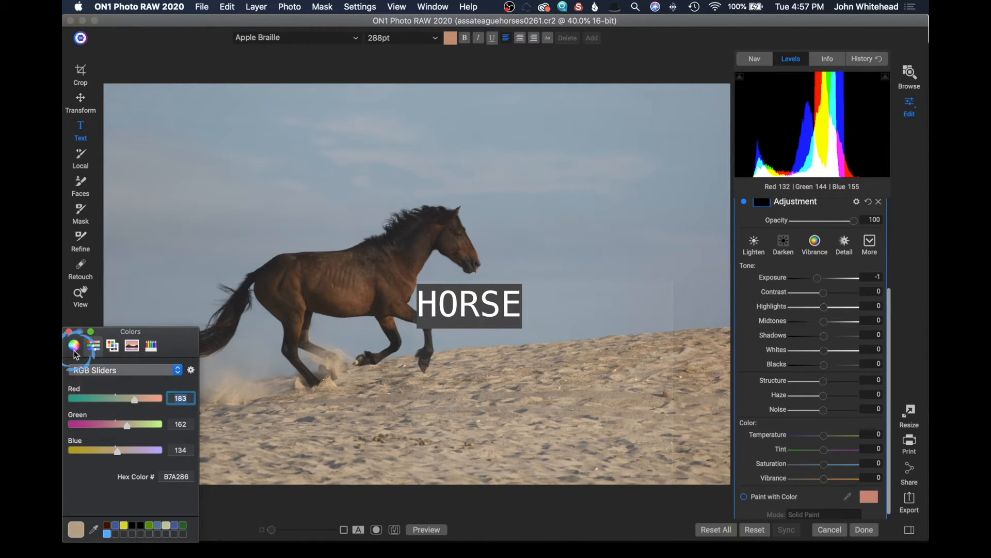
# Set the text colour to white on the colour wheel at full brightness.
pyautogui.click(67, 344)
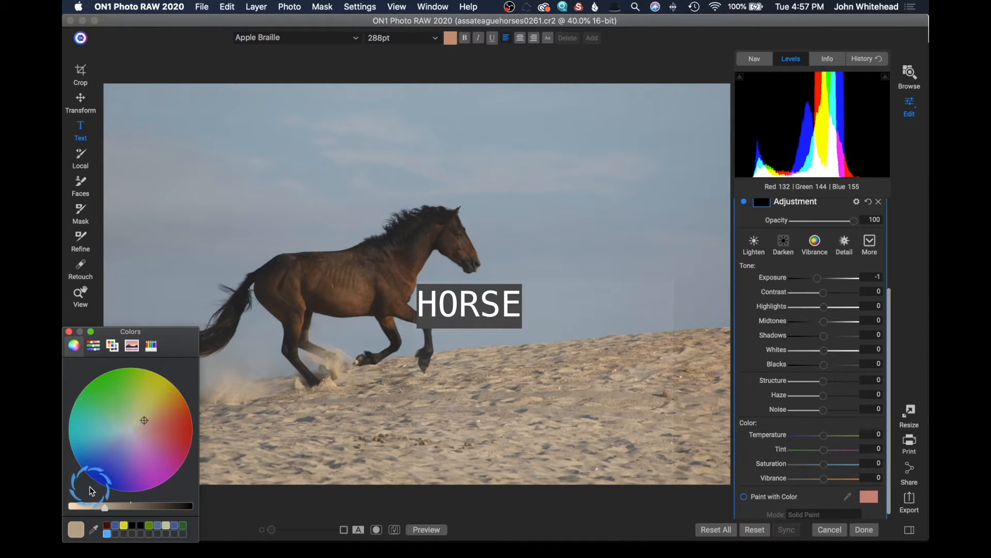
pyautogui.click(71, 507)
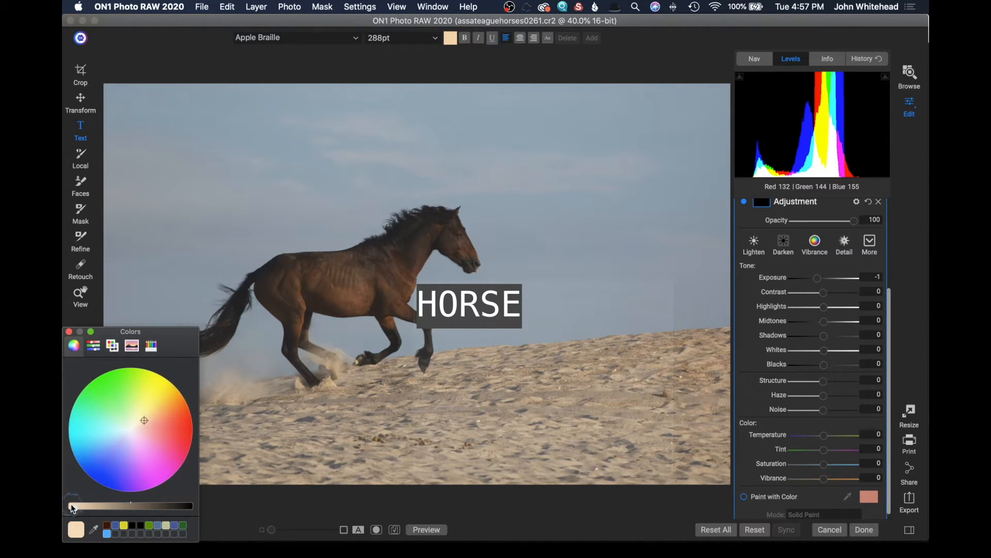
pyautogui.click(132, 429)
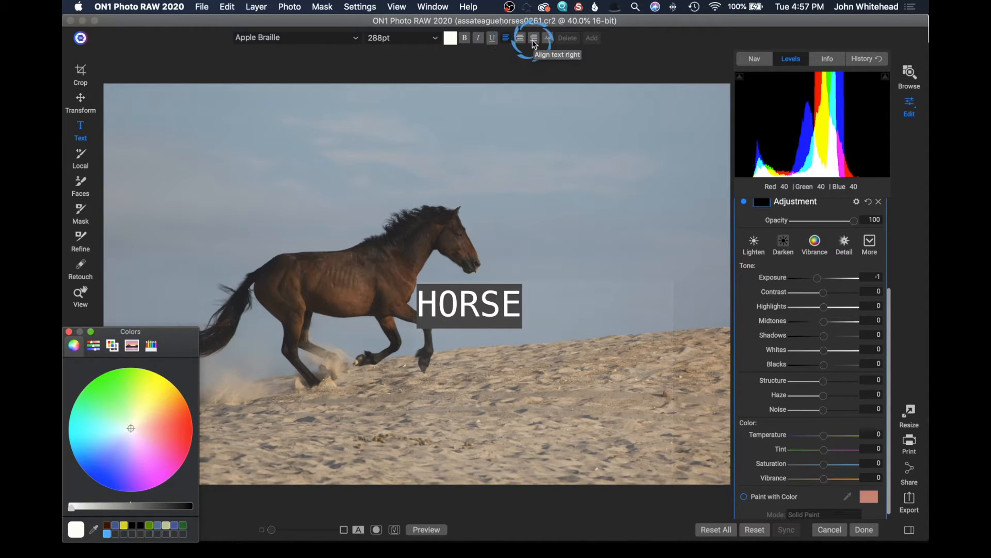
# Move the HORSE caption into the sky above the horse and shrink its text box closely around the word.
pyautogui.click(468, 204)
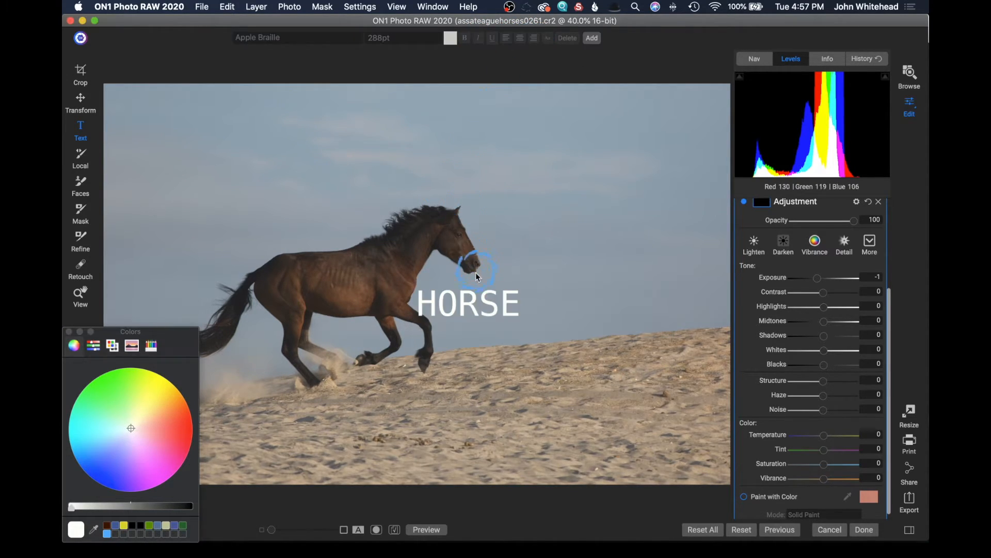
pyautogui.moveTo(479, 311); pyautogui.dragTo(454, 130)
pyautogui.click(476, 186)
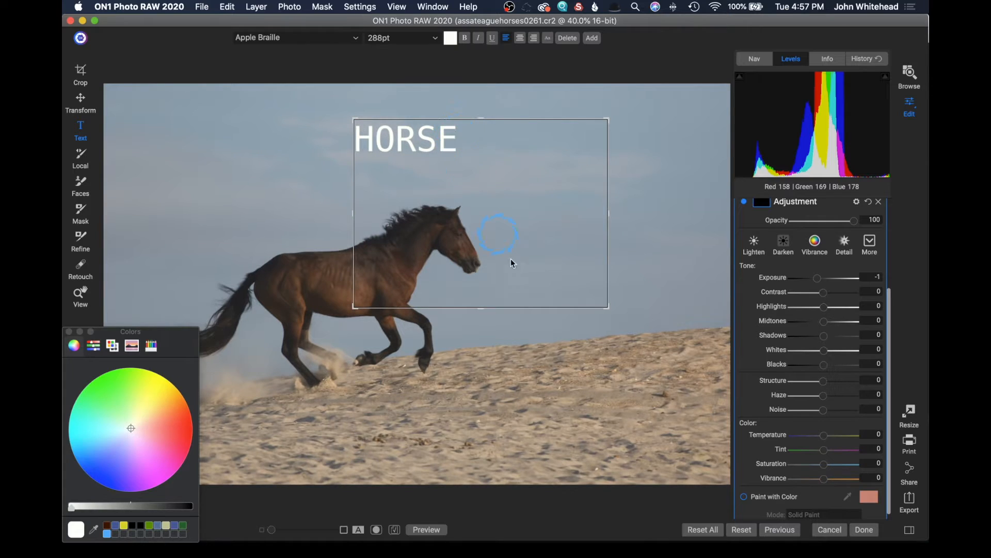
pyautogui.moveTo(609, 310); pyautogui.dragTo(476, 171)
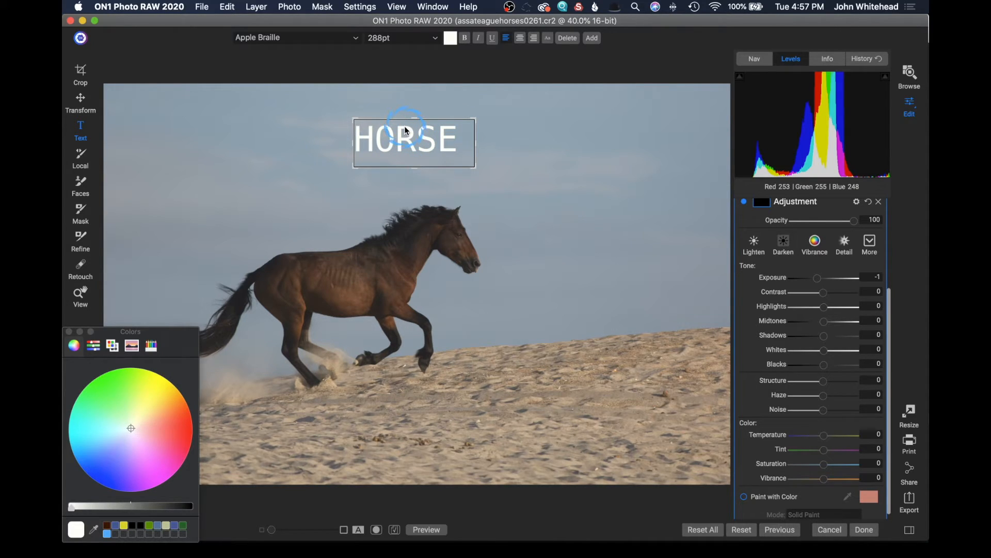
# Erase the dark tracks in the foreground sand below the horse with the Retouch tool's eraser.
pyautogui.click(91, 163)
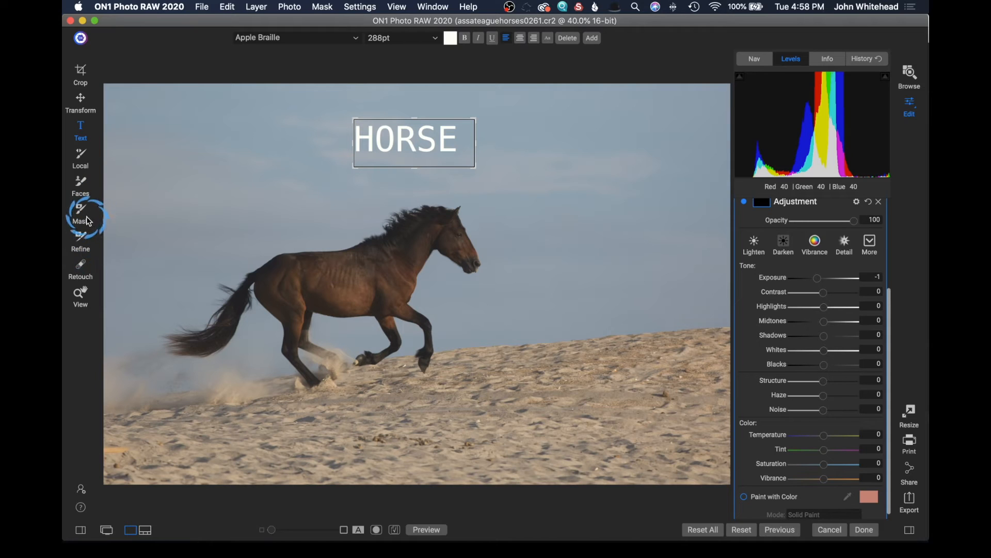
pyautogui.moveTo(82, 234)
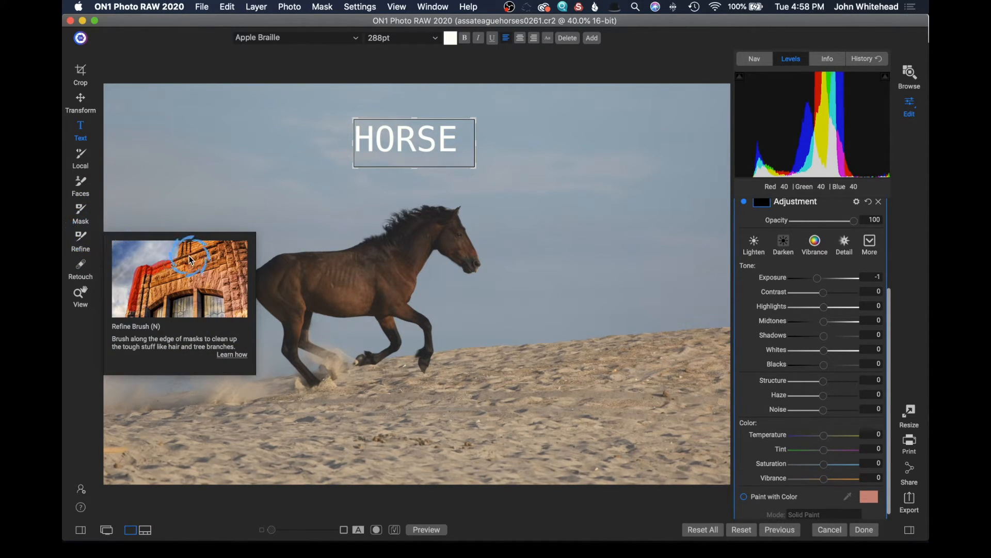
pyautogui.click(79, 270)
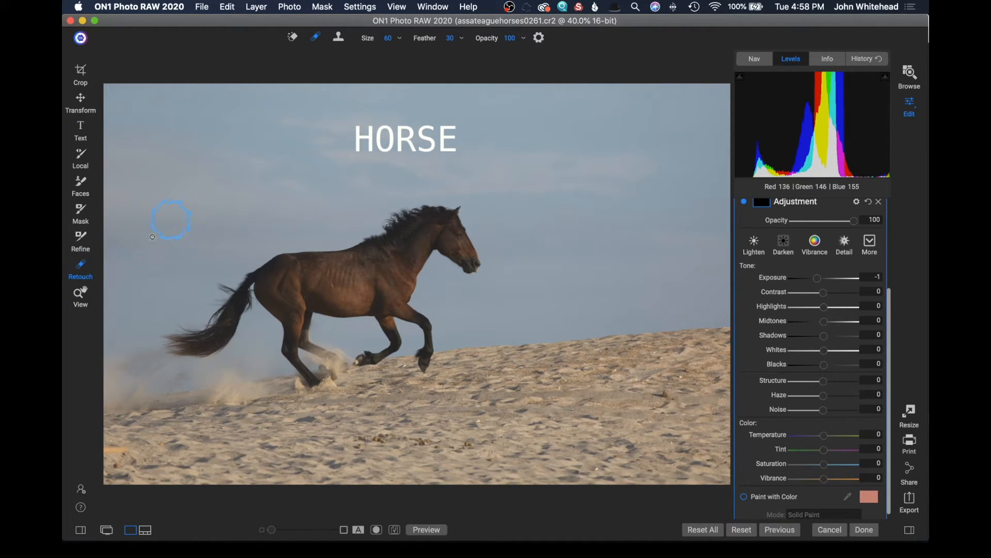
pyautogui.click(291, 40)
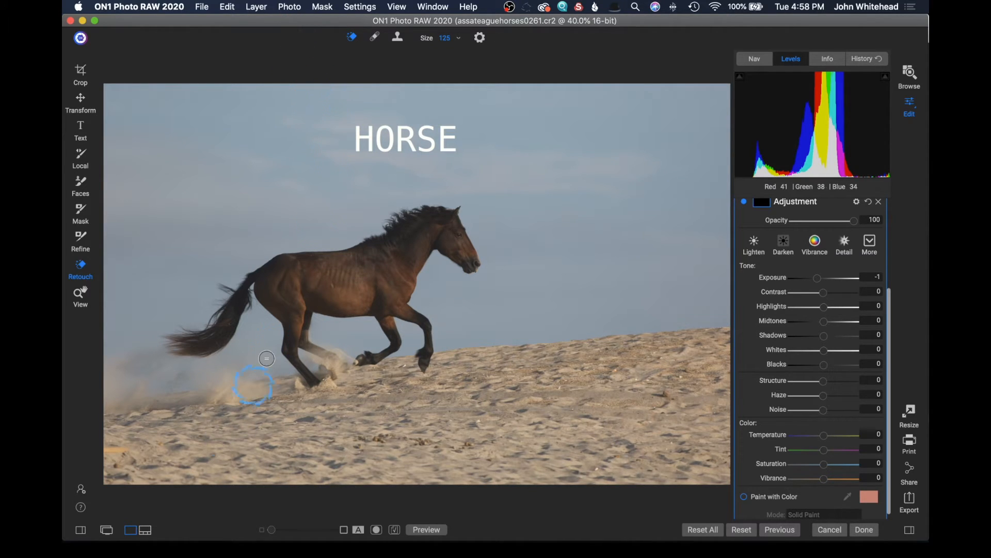
pyautogui.moveTo(376, 438); pyautogui.dragTo(440, 443)
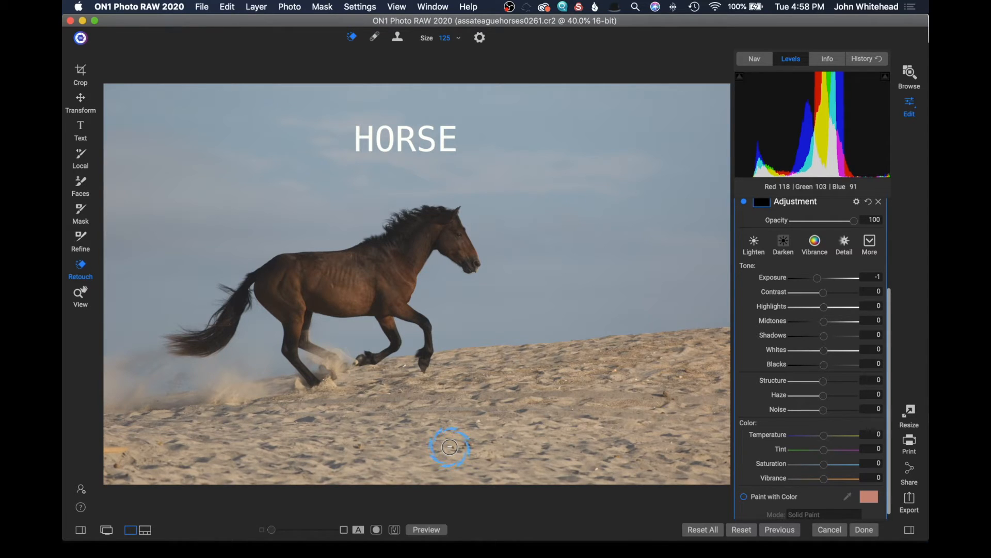
pyautogui.click(227, 7)
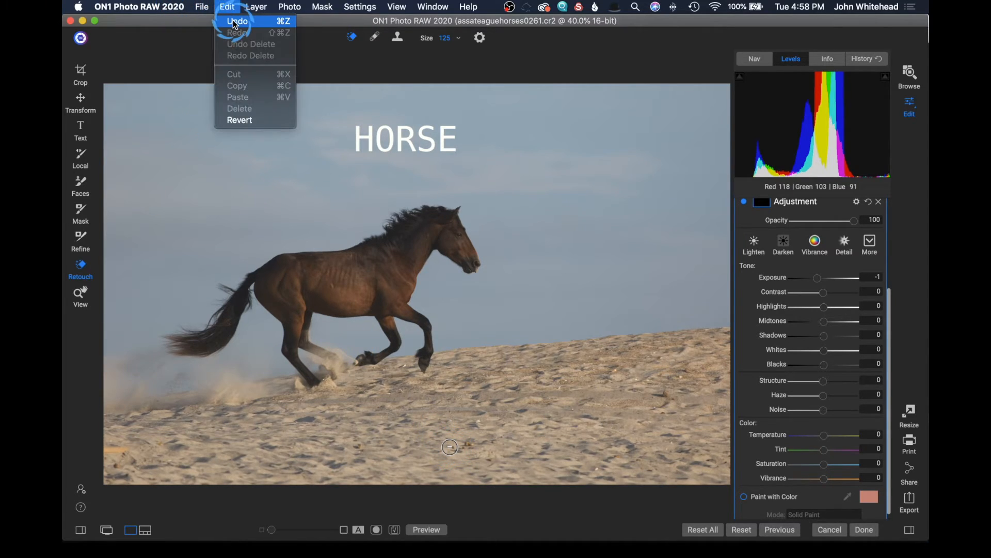
pyautogui.click(236, 9)
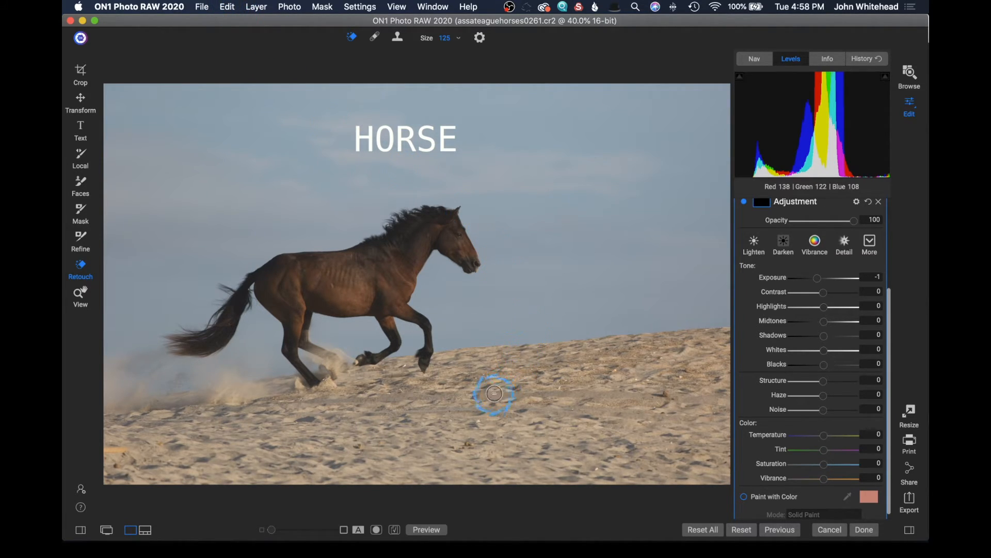
# Try to remove the piece of grass hanging from the horse's mouth with the Retouch brush at size 25.
pyautogui.click(398, 37)
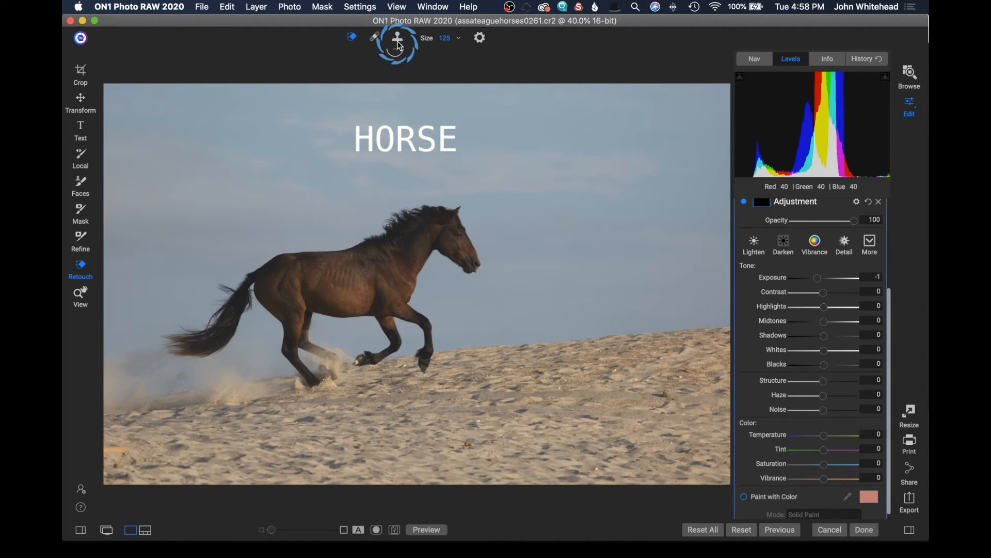
pyautogui.click(369, 41)
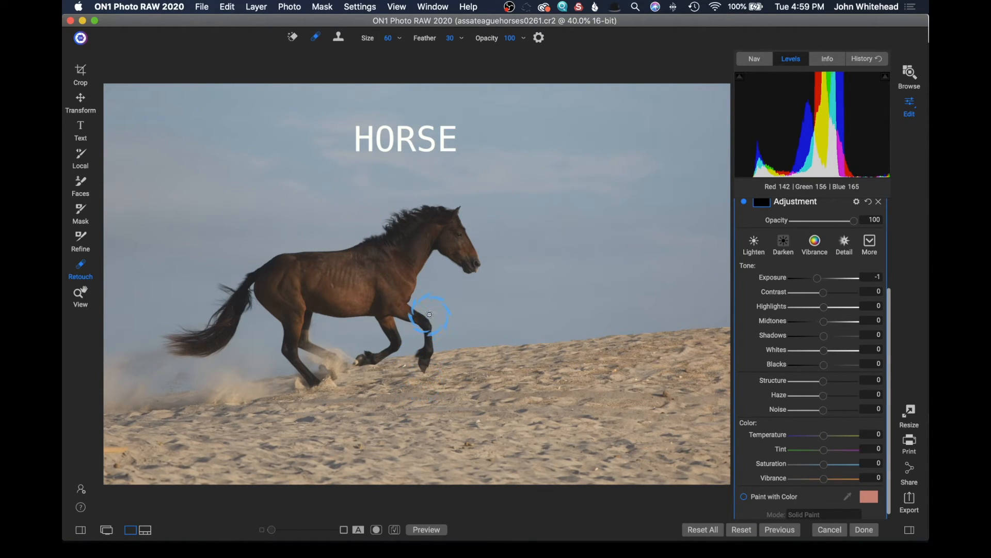
pyautogui.press('super+1')
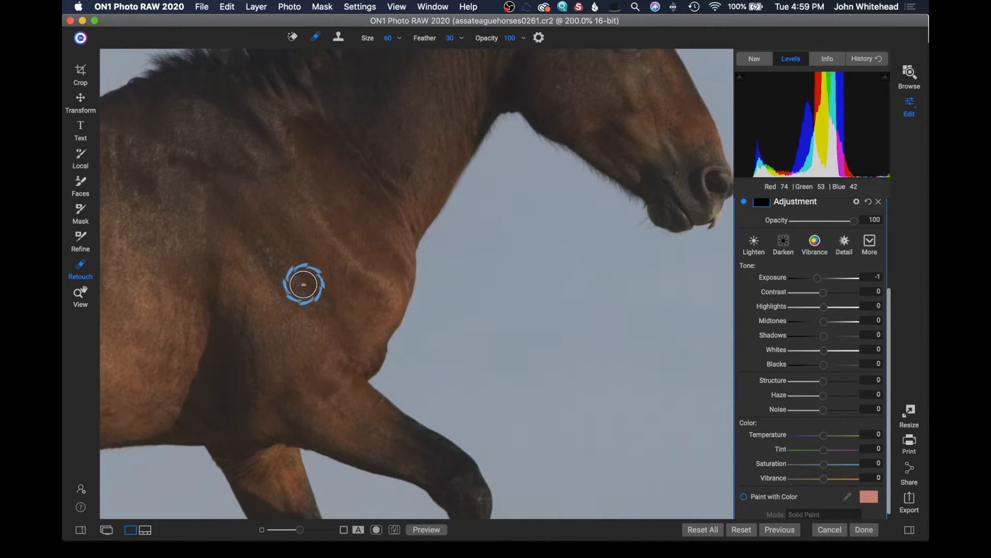
pyautogui.moveTo(642, 137); pyautogui.dragTo(594, 242)
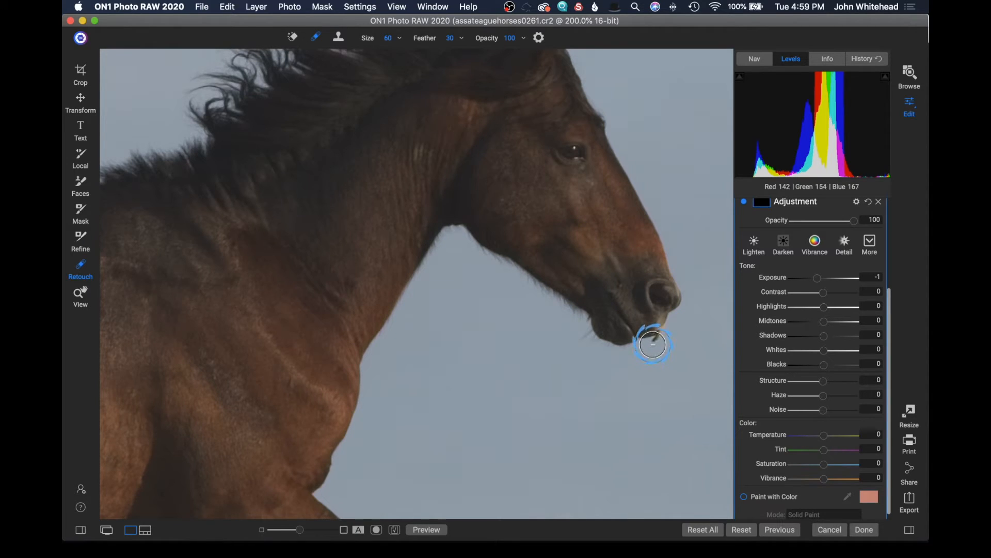
pyautogui.press(']')
pyautogui.press('[')
pyautogui.moveTo(662, 303); pyautogui.dragTo(661, 315)
pyautogui.press('super+z')
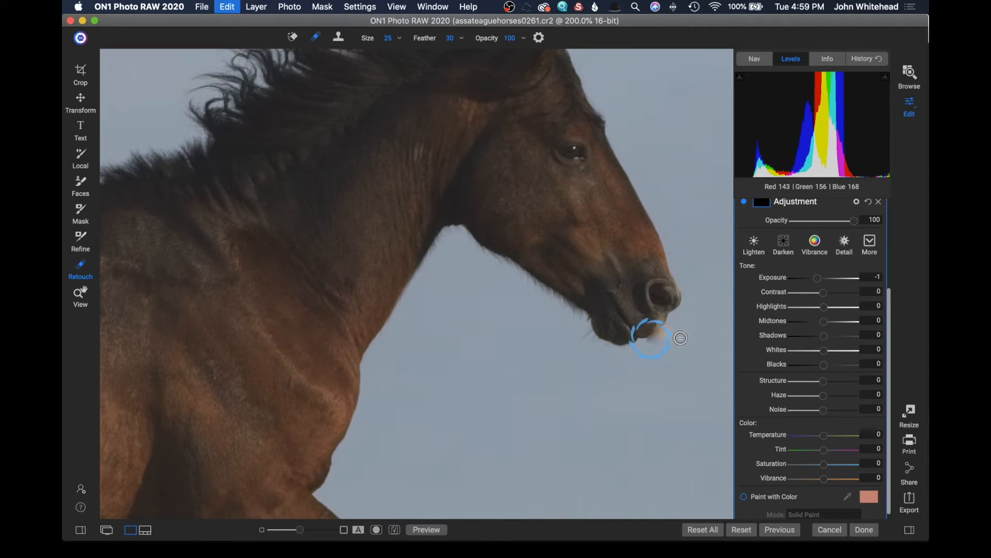
pyautogui.press('super+z')
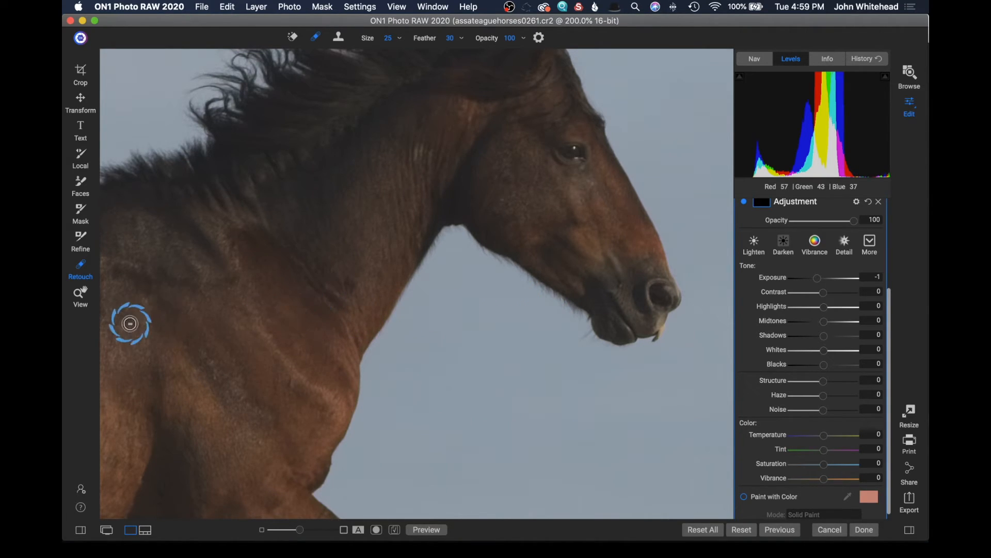
# Heal the light marks on the horse's hip and back and the bump on its flank with the Retouch brush.
pyautogui.click(83, 292)
pyautogui.moveTo(637, 276); pyautogui.dragTo(785, 150)
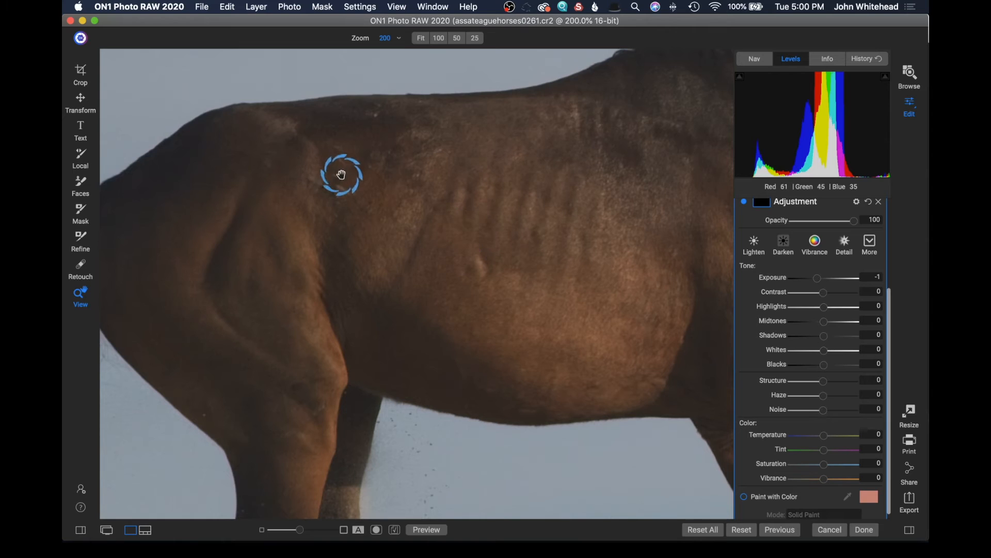
pyautogui.click(81, 266)
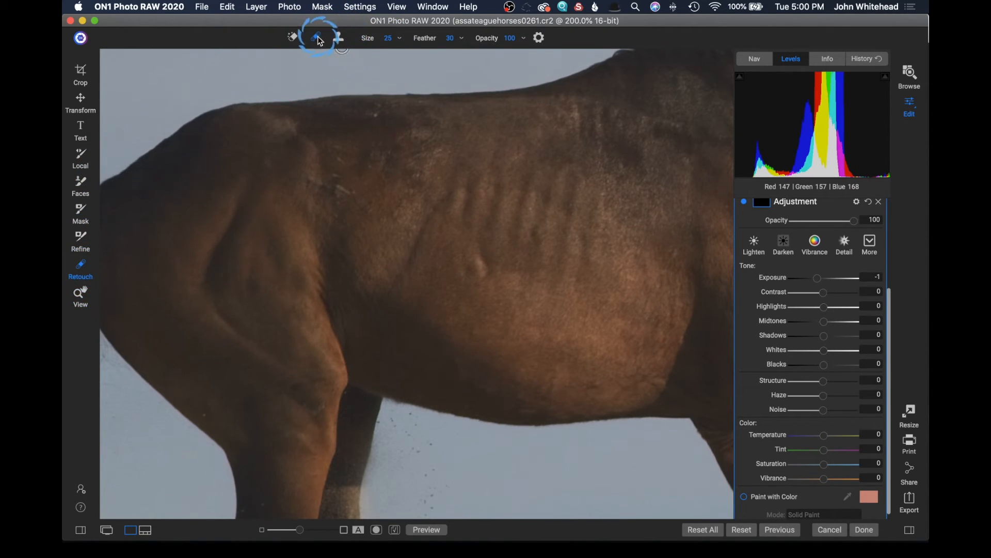
pyautogui.click(337, 186)
pyautogui.click(335, 193)
pyautogui.click(348, 193)
pyautogui.moveTo(336, 191); pyautogui.dragTo(348, 191)
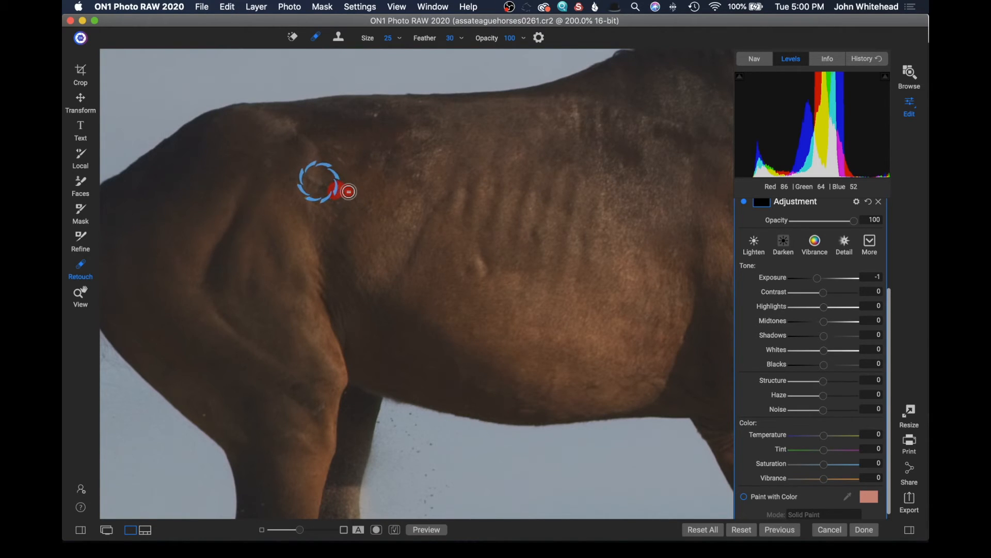
pyautogui.click(375, 116)
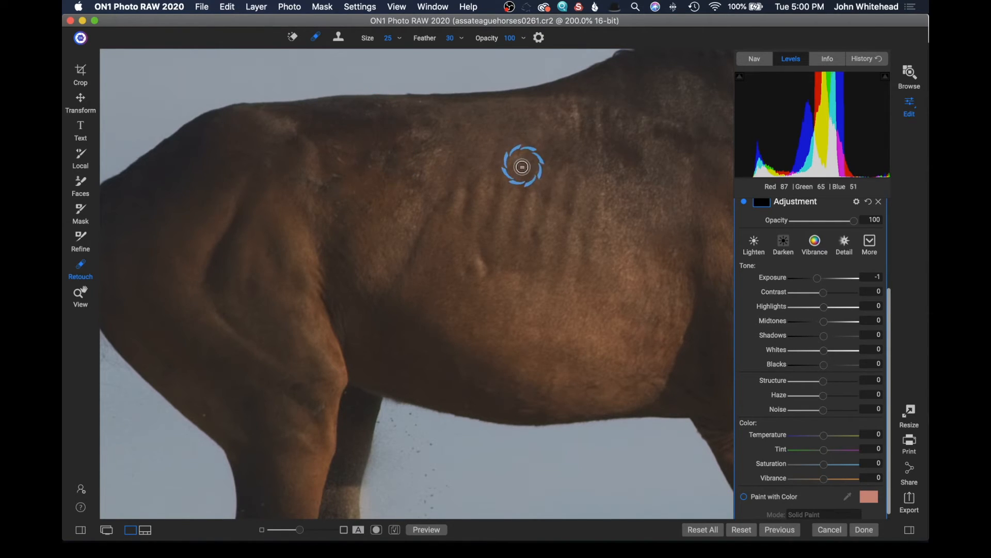
pyautogui.click(482, 261)
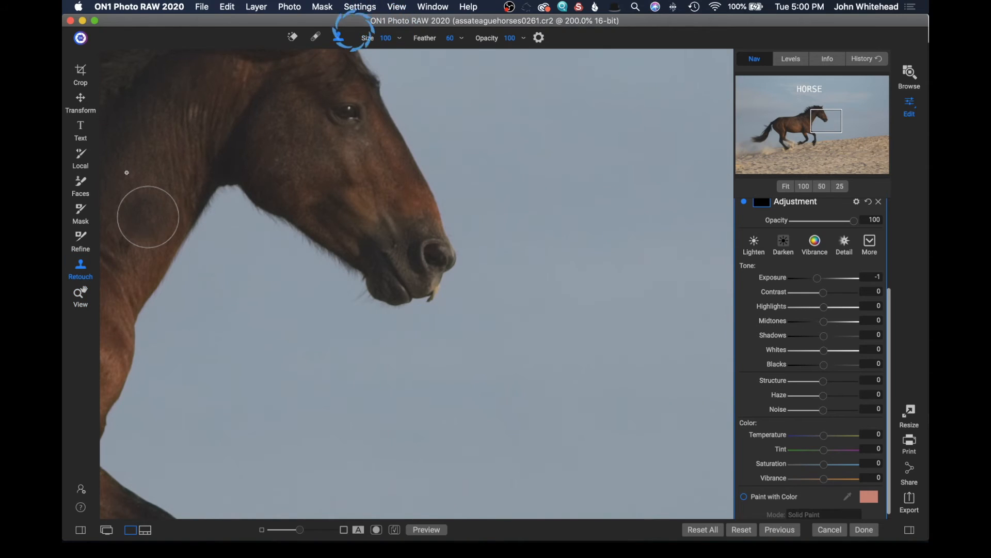
# Switch to the Clone Stamp and set its size to 10 and its feather to 17.
pyautogui.click(338, 38)
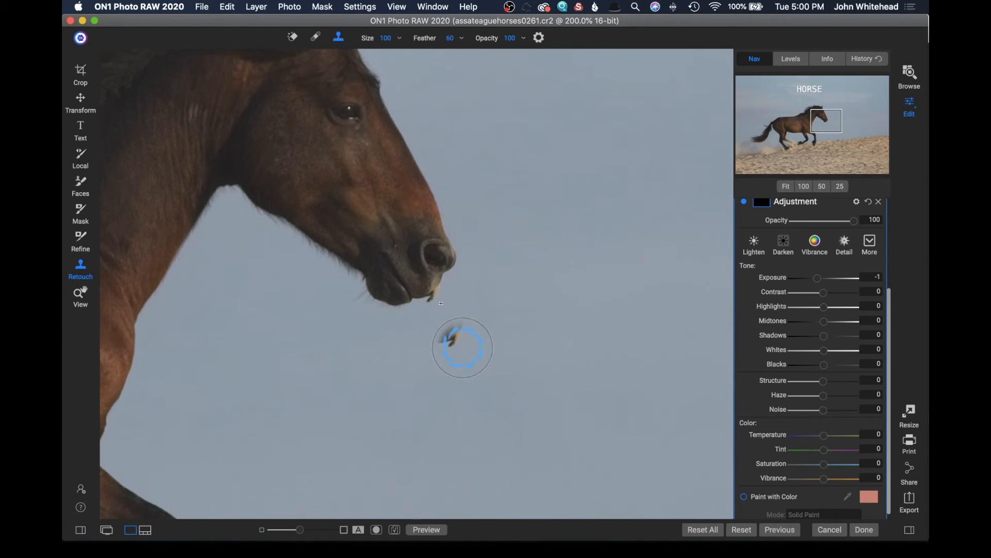
pyautogui.press('[')
pyautogui.moveTo(427, 38); pyautogui.dragTo(413, 38)
pyautogui.moveTo(404, 38); pyautogui.dragTo(387, 38)
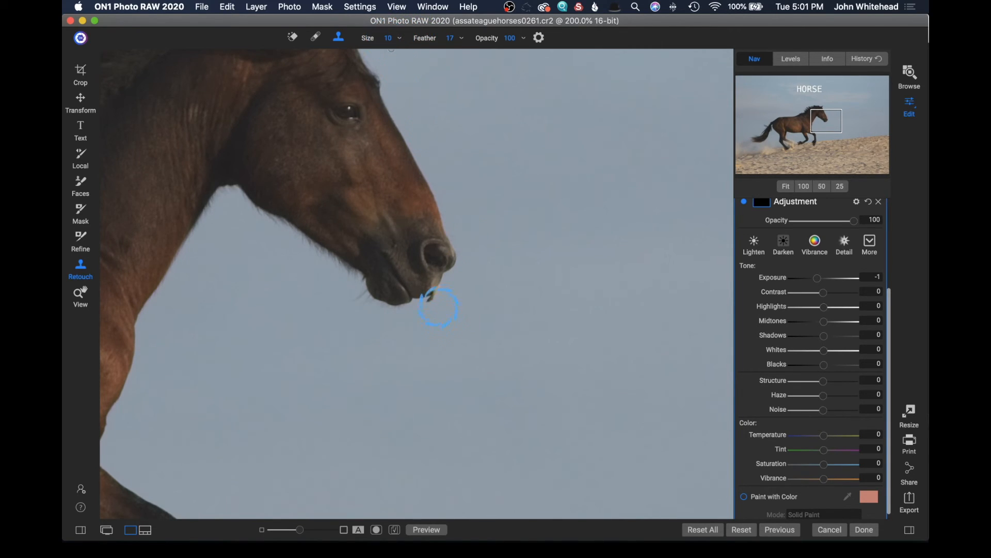
# Clone nearby sky over the grass hanging from the horse's mouth, using a brush size of 20.
pyautogui.keyDown('alt'); pyautogui.click(494, 300); pyautogui.keyUp('alt')
pyautogui.keyDown('alt'); pyautogui.click(481, 298); pyautogui.keyUp('alt')
pyautogui.press(']')
pyautogui.moveTo(437, 298); pyautogui.dragTo(431, 301)
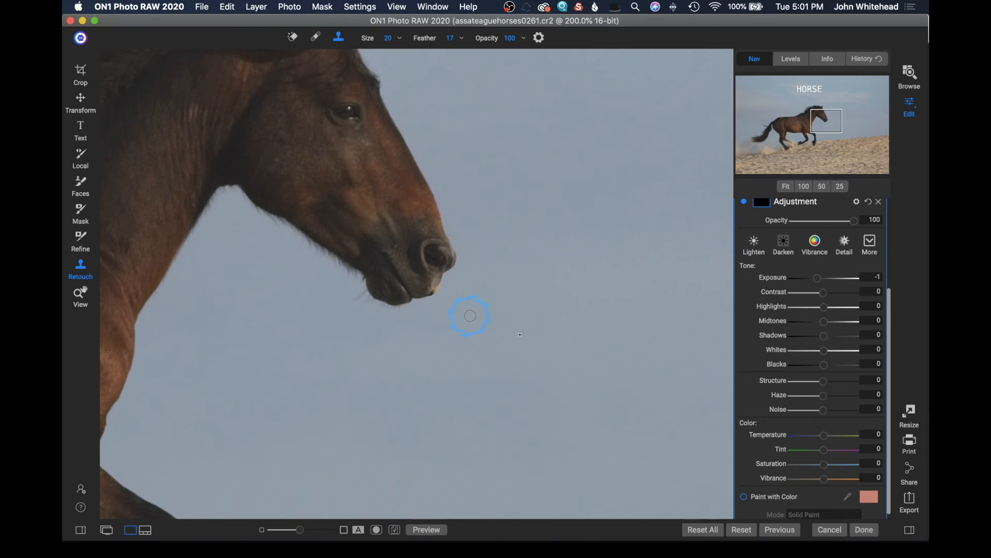
pyautogui.moveTo(457, 317)
pyautogui.mouseDown()
pyautogui.moveTo(443, 292)
pyautogui.moveTo(437, 301)
pyautogui.mouseUp()
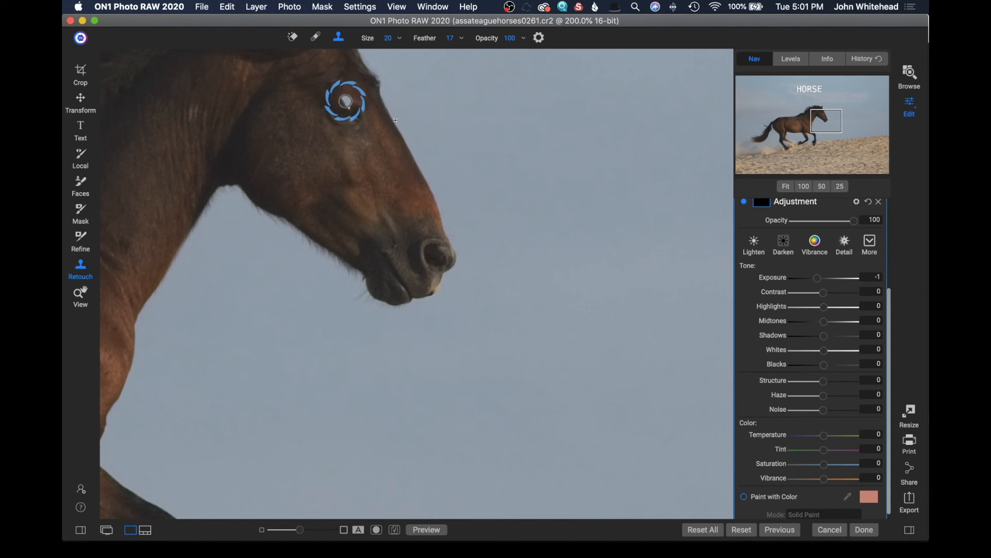
# Enlarge the Clone Stamp to size 45, sample the horse's eye and stamp a copy on the face below it.
pyautogui.press(']')
pyautogui.press(']')
pyautogui.press(']')
pyautogui.press(']')
pyautogui.press(']')
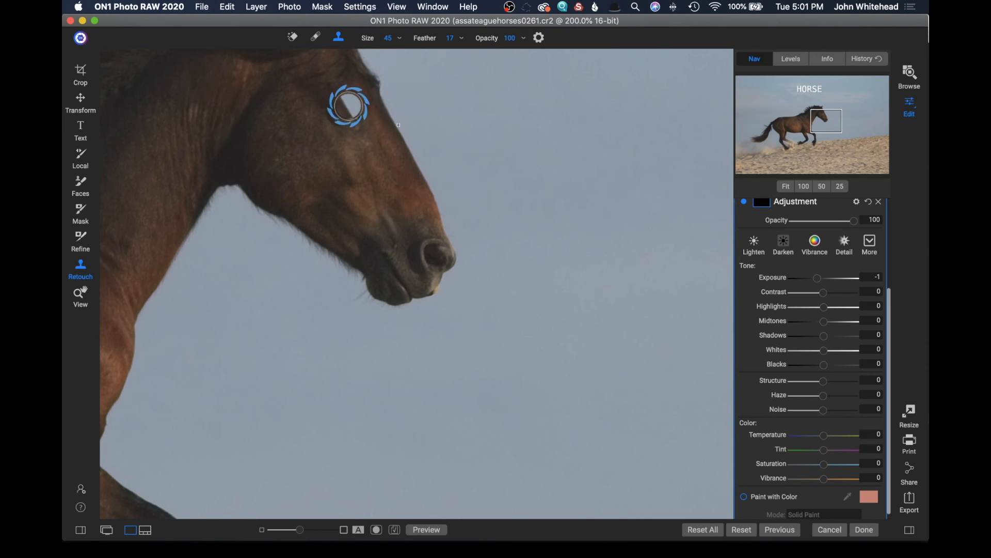
pyautogui.keyDown('alt'); pyautogui.click(349, 111); pyautogui.keyUp('alt')
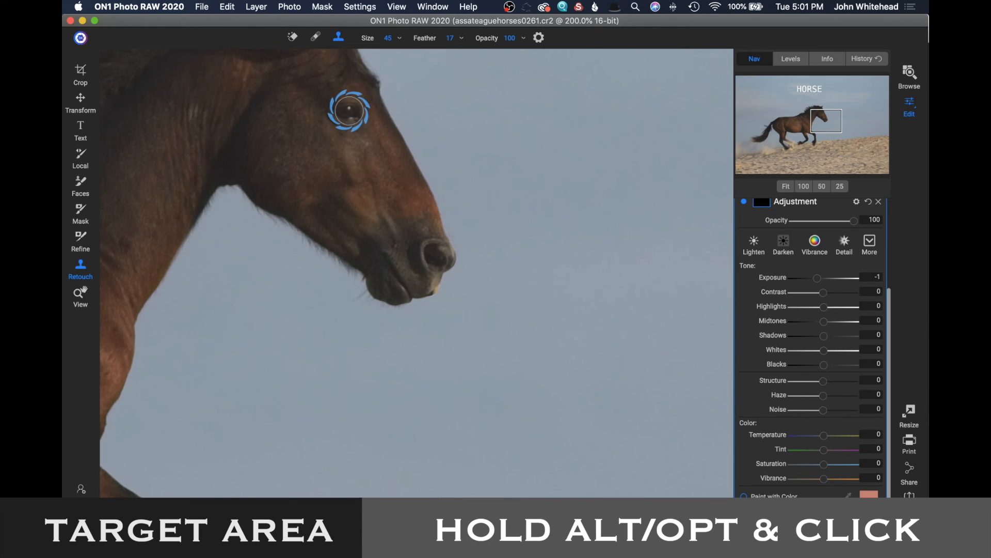
pyautogui.click(379, 157)
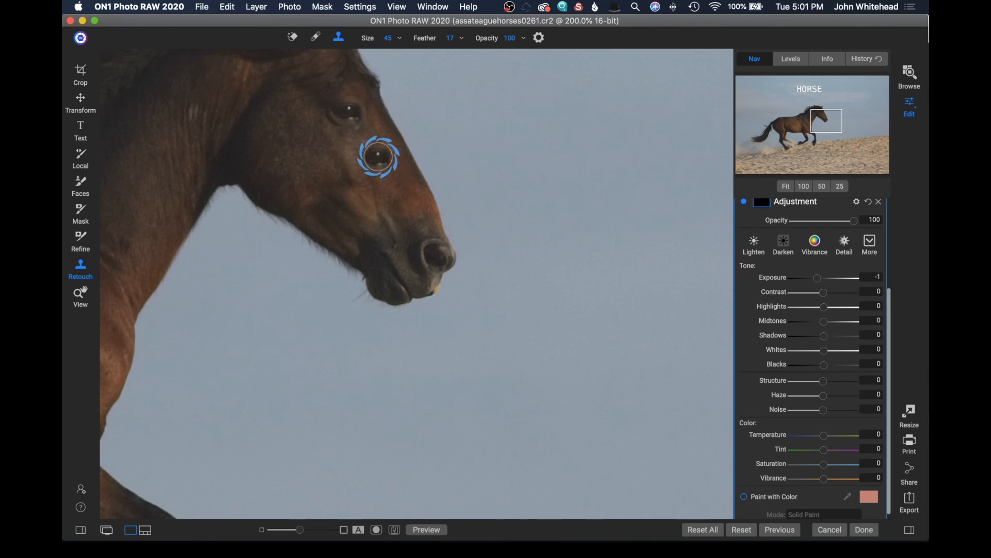
pyautogui.click(379, 157)
pyautogui.click(520, 211)
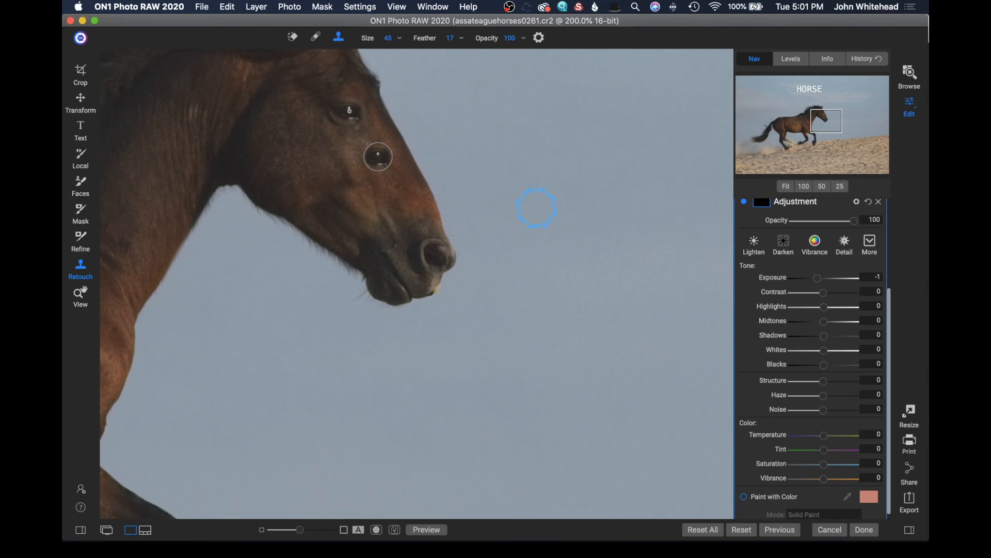